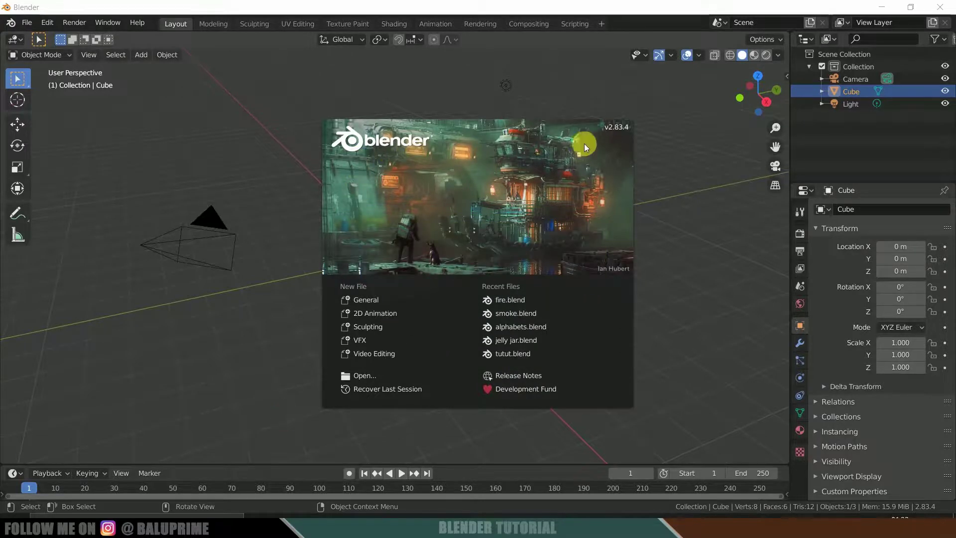
# Step: Dismiss the splash screen and delete the default cube from the scene
pyautogui.click(204, 317)
pyautogui.moveTo(272, 340); pyautogui.dragTo(388, 323, button='middle')
pyautogui.click(389, 323)
pyautogui.click(393, 290)
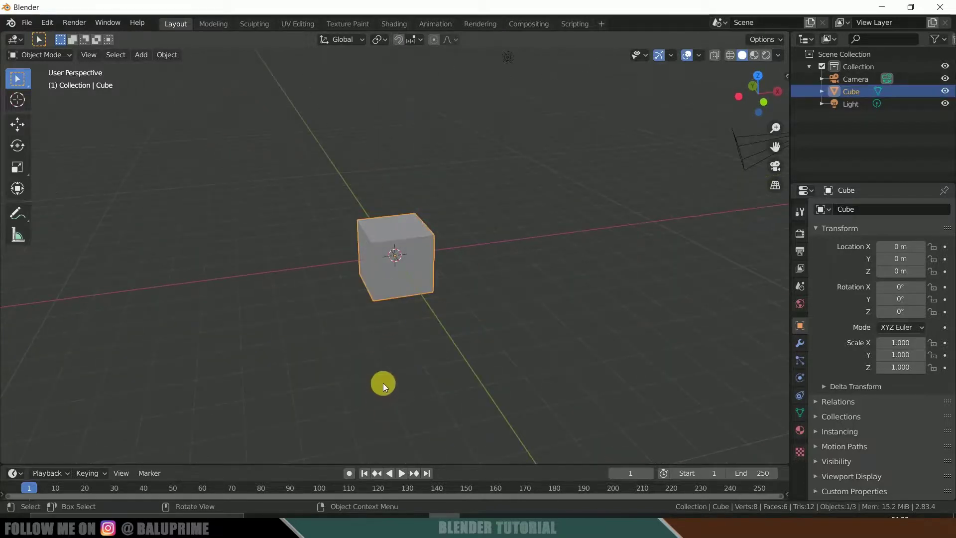
pyautogui.press('Delete')
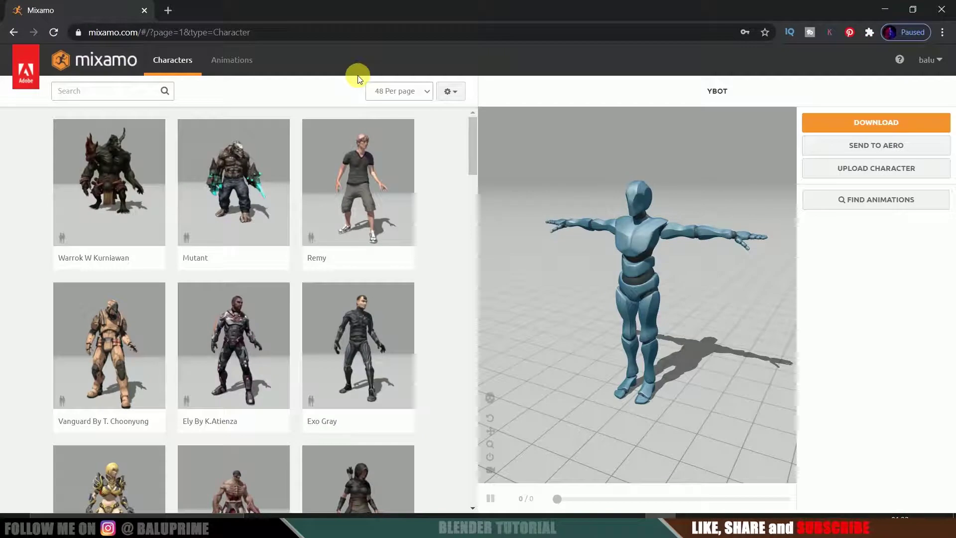
# Step: In Mixamo, preview the Capoeira animation on the YBot character and check its FBX download settings at 30 frames per second
pyautogui.click(230, 59)
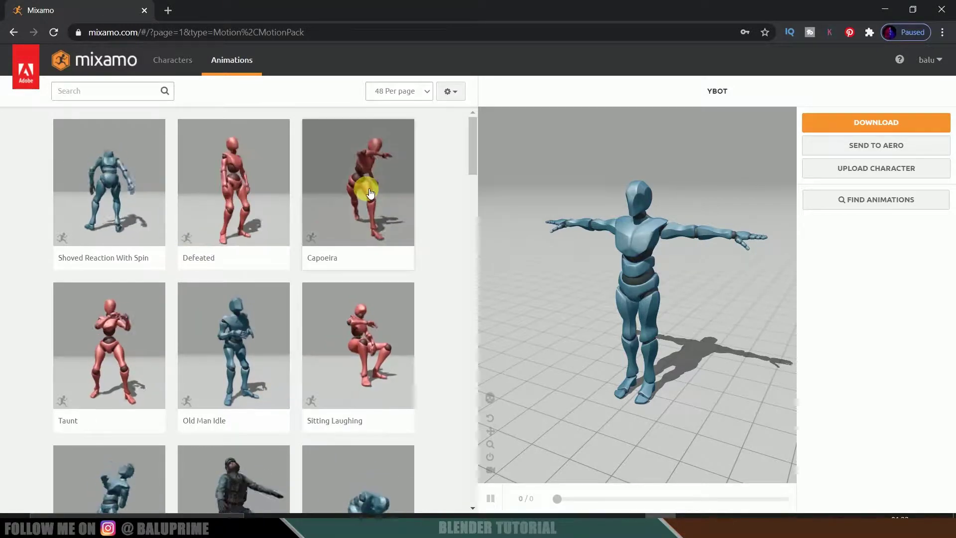
pyautogui.click(363, 237)
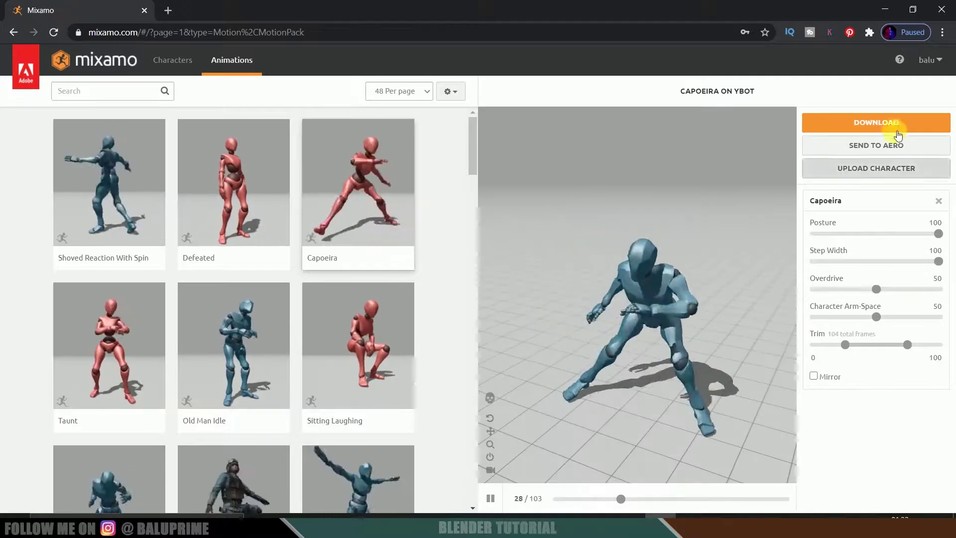
pyautogui.click(864, 128)
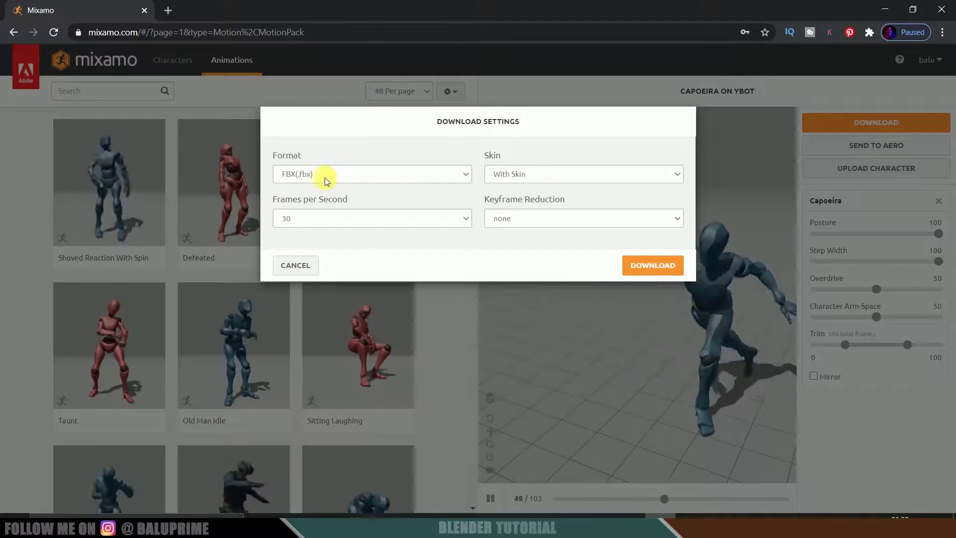
pyautogui.click(468, 220)
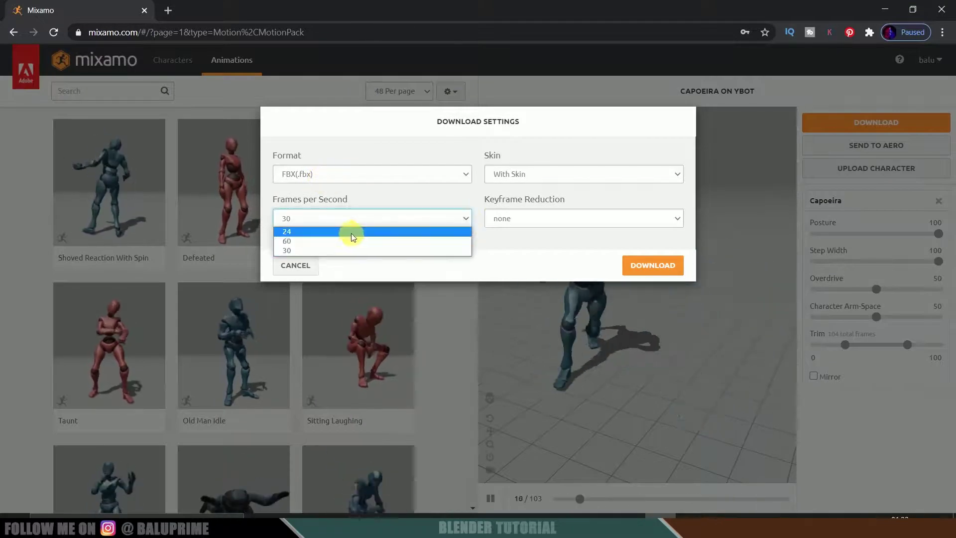
pyautogui.click(327, 251)
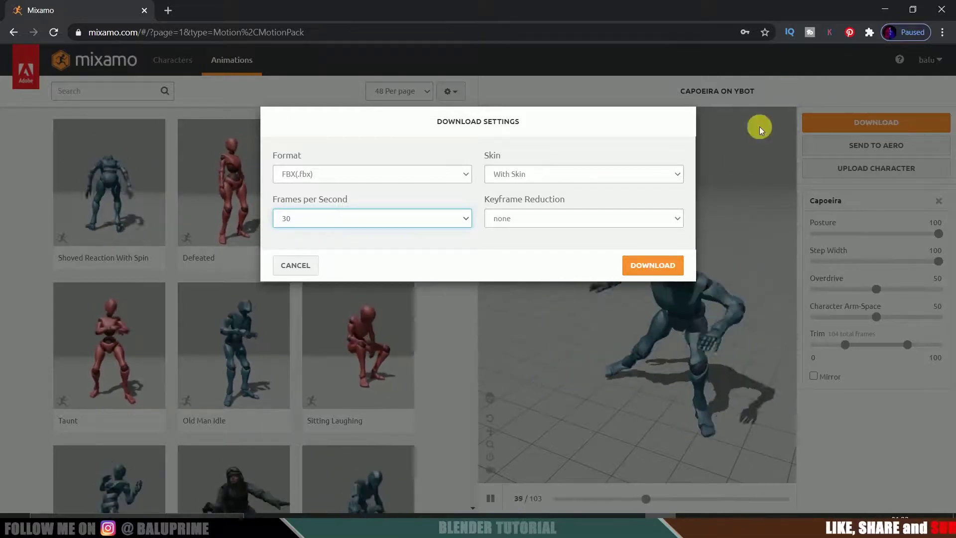
# Step: Switch to Blender and import the FBX file "Tut Hip Hop Dance.fbx" from D:\youtube\fire danace
pyautogui.click(882, 10)
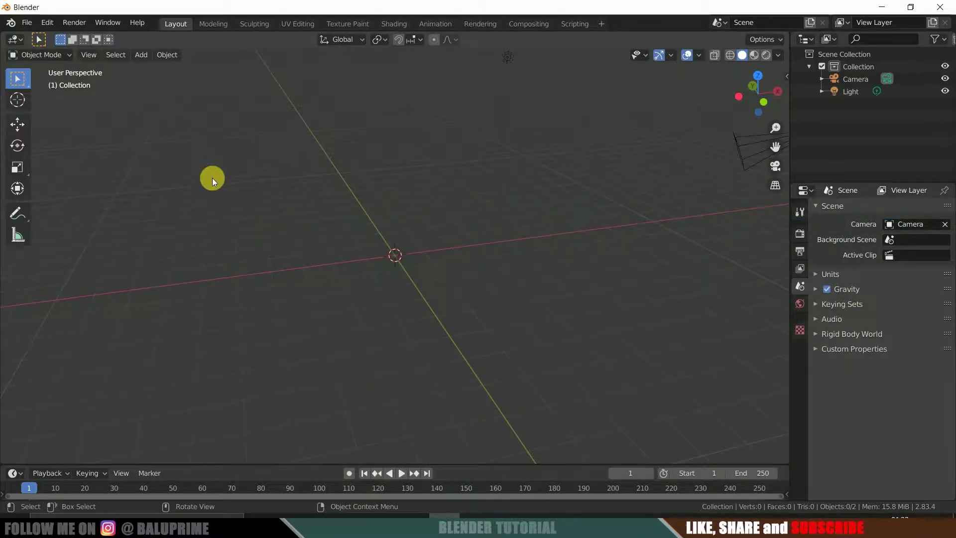
pyautogui.click(27, 22)
pyautogui.moveTo(74, 194)
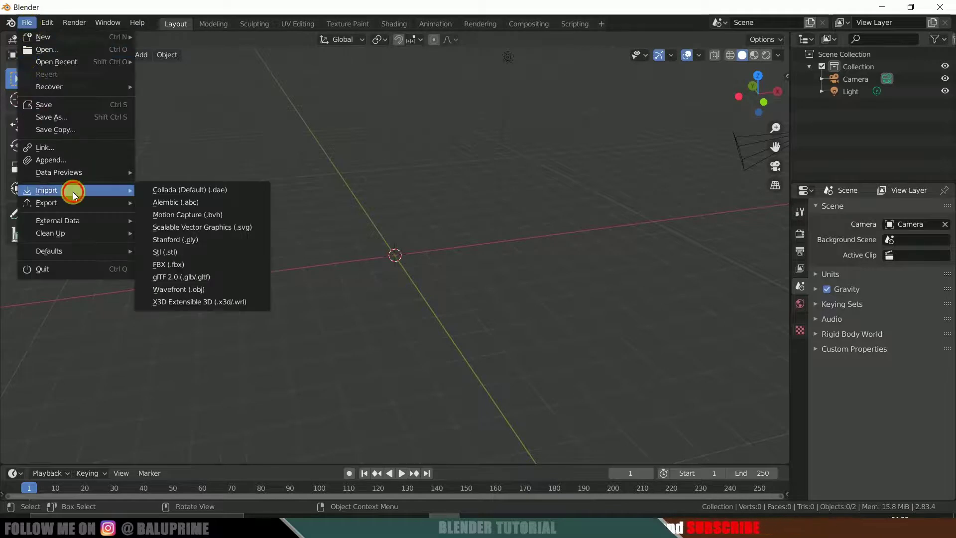
pyautogui.click(173, 266)
pyautogui.click(209, 141)
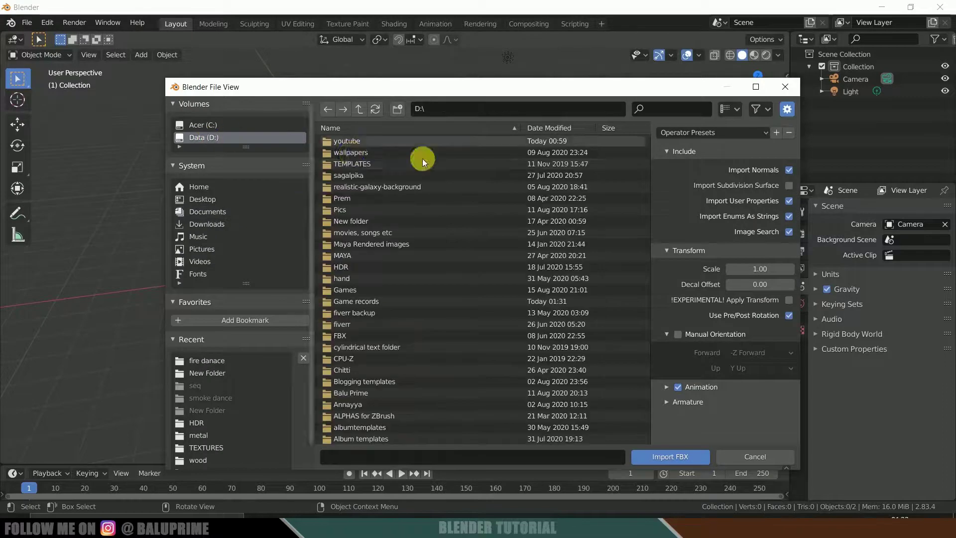
pyautogui.doubleClick(348, 142)
pyautogui.scroll(-8, 408, 322)
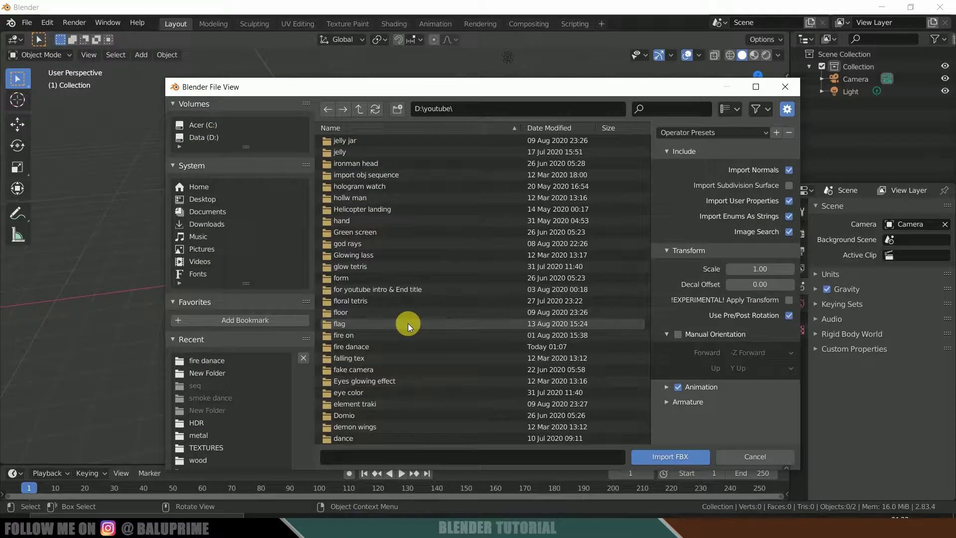
pyautogui.doubleClick(357, 344)
pyautogui.click(363, 153)
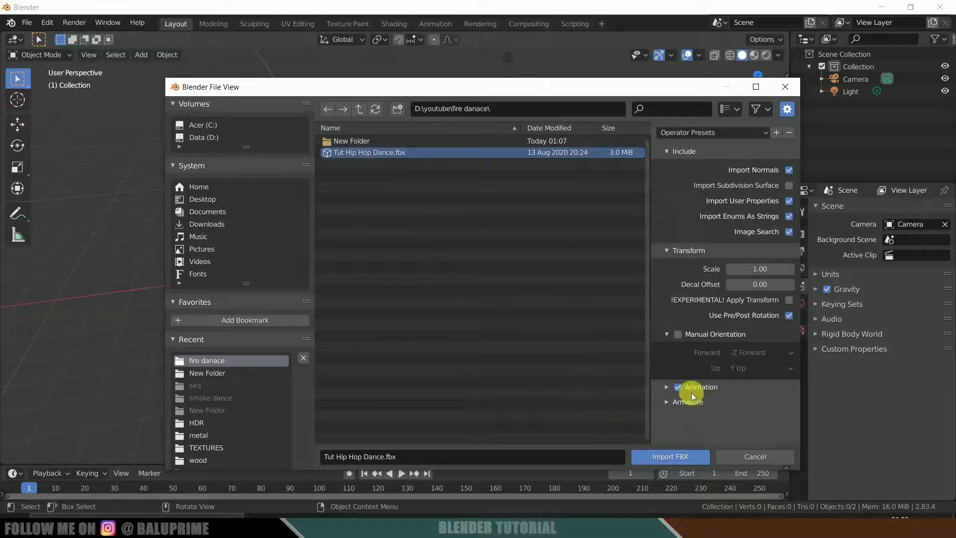
pyautogui.click(660, 456)
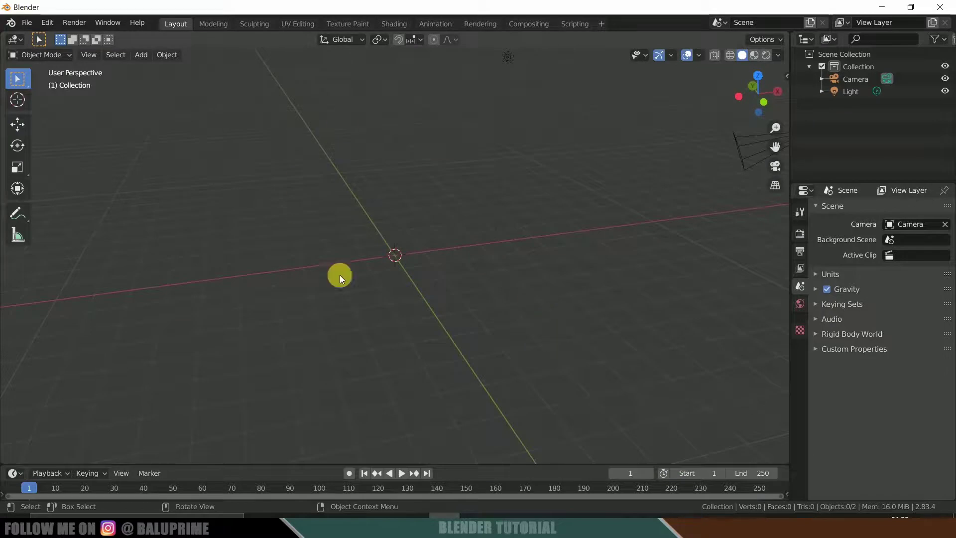
# Step: Play the imported character's dance animation, stop it, and return to the first frame
pyautogui.moveTo(459, 274); pyautogui.dragTo(433, 263, button='middle')
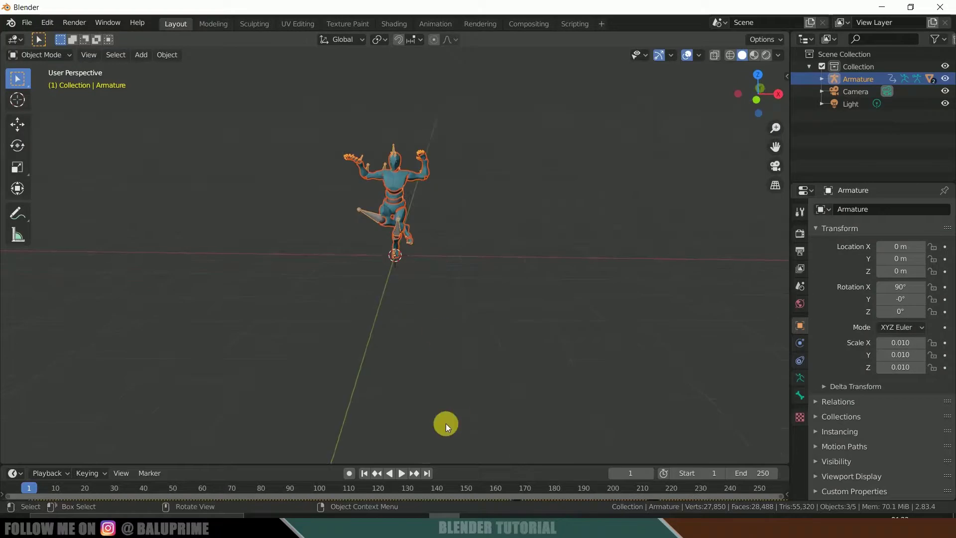
pyautogui.click(403, 474)
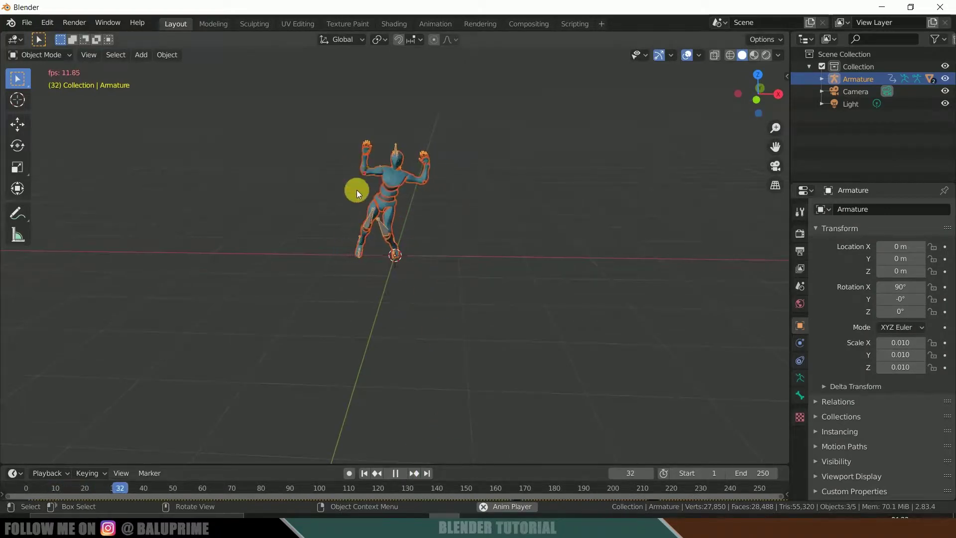
pyautogui.click(396, 472)
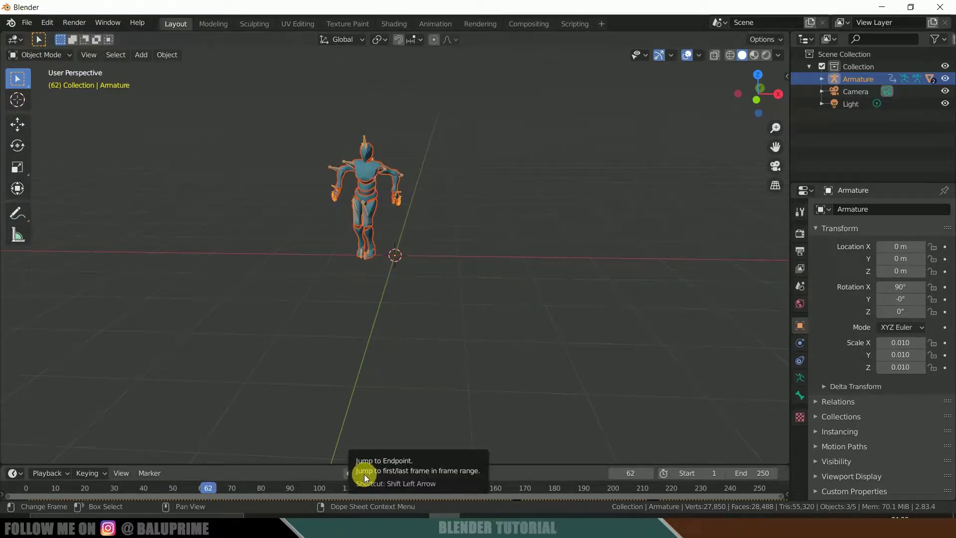
pyautogui.click(364, 474)
# Step: Apply the Quick Smoke effect to the character's Alpha_Surface mesh only
pyautogui.keyDown('shift'); pyautogui.moveTo(433, 380); pyautogui.dragTo(433, 431, button='middle'); pyautogui.keyUp('shift')
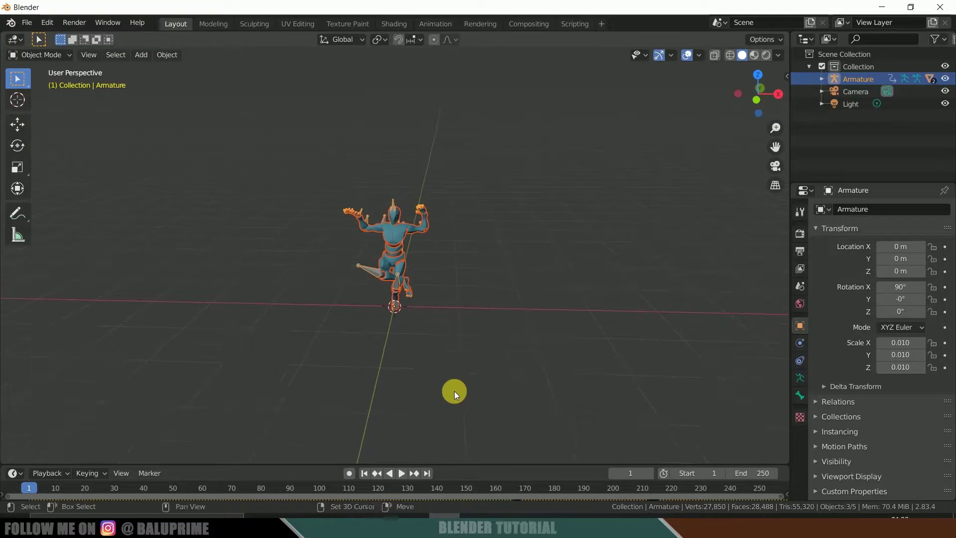
pyautogui.scroll(1, 461, 386)
pyautogui.click(469, 359)
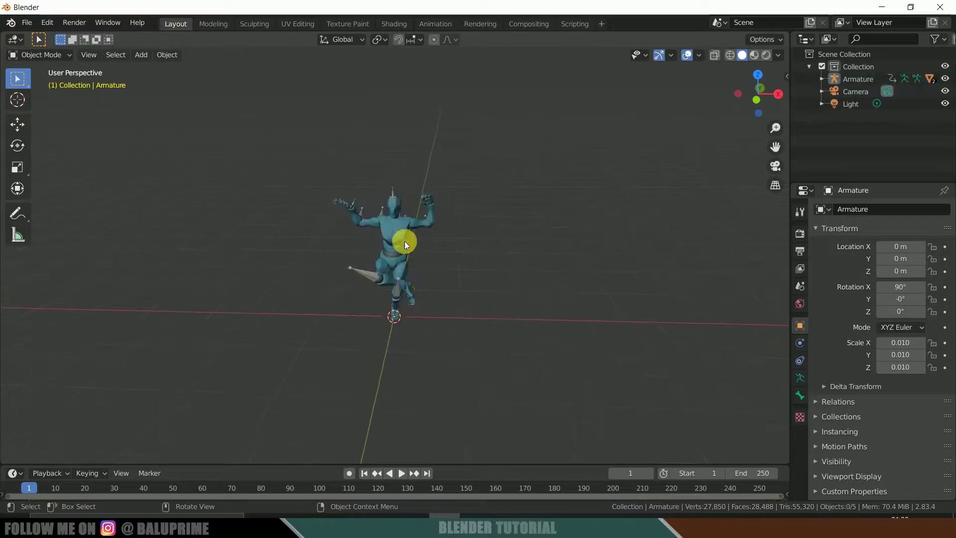
pyautogui.click(399, 235)
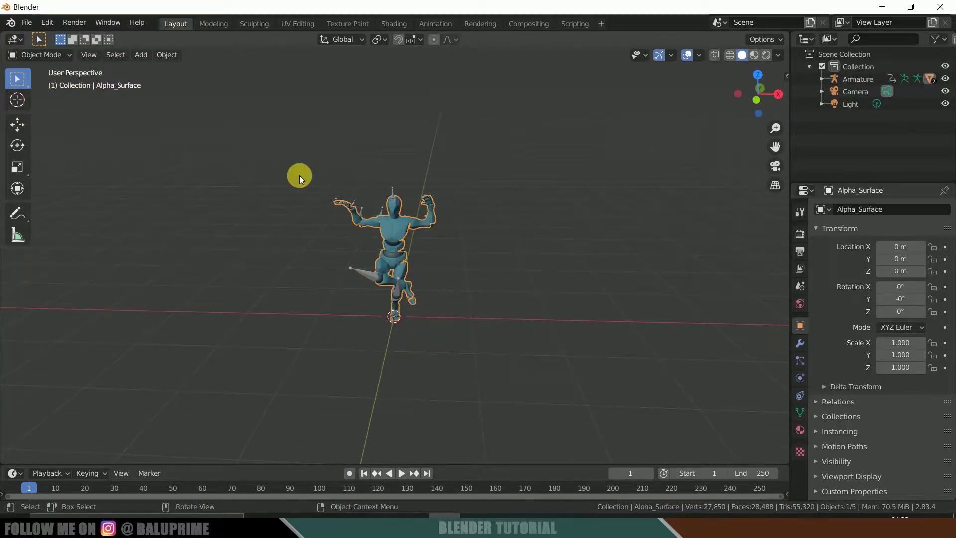
pyautogui.click(167, 54)
pyautogui.moveTo(252, 366)
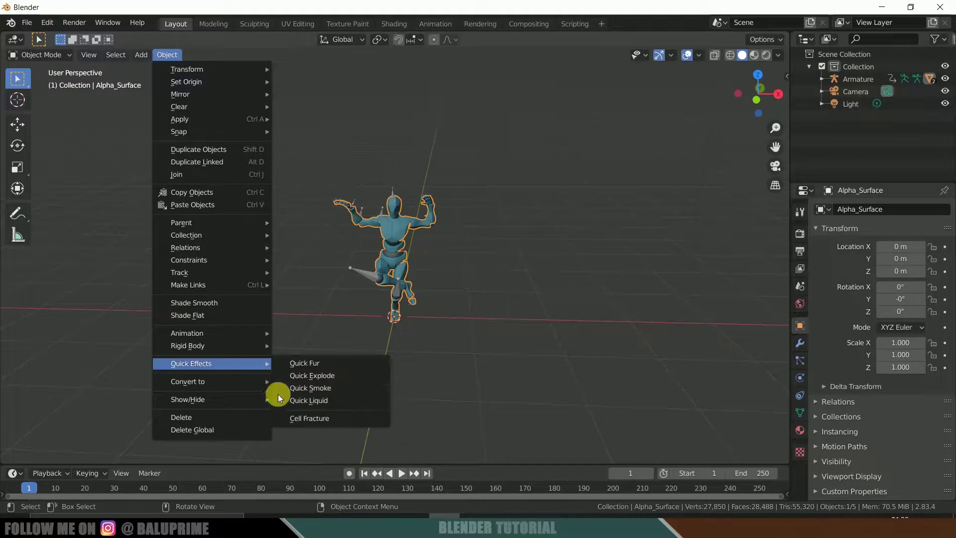
pyautogui.click(321, 387)
# Step: Play back the smoke simulation around the dancing character and stop it
pyautogui.moveTo(457, 394); pyautogui.dragTo(506, 378, button='middle')
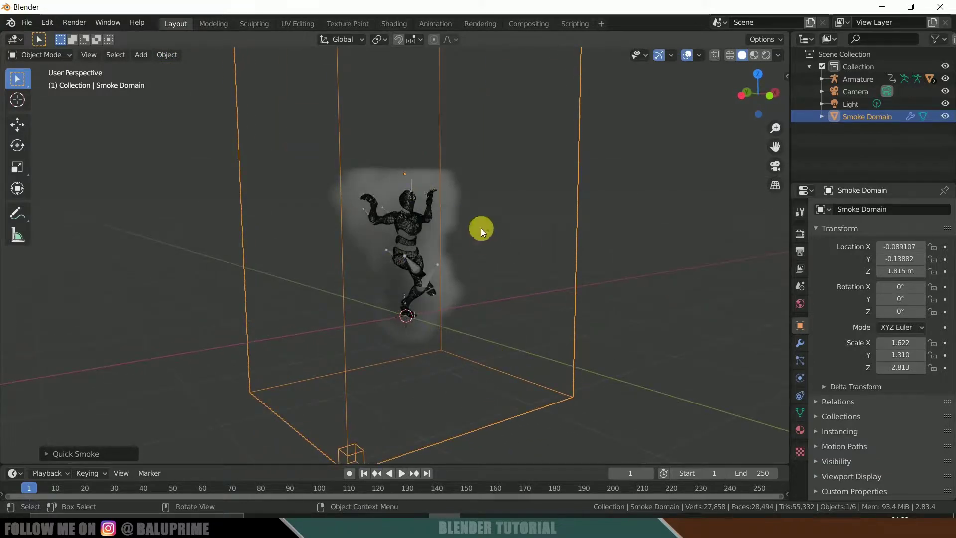
pyautogui.click(401, 475)
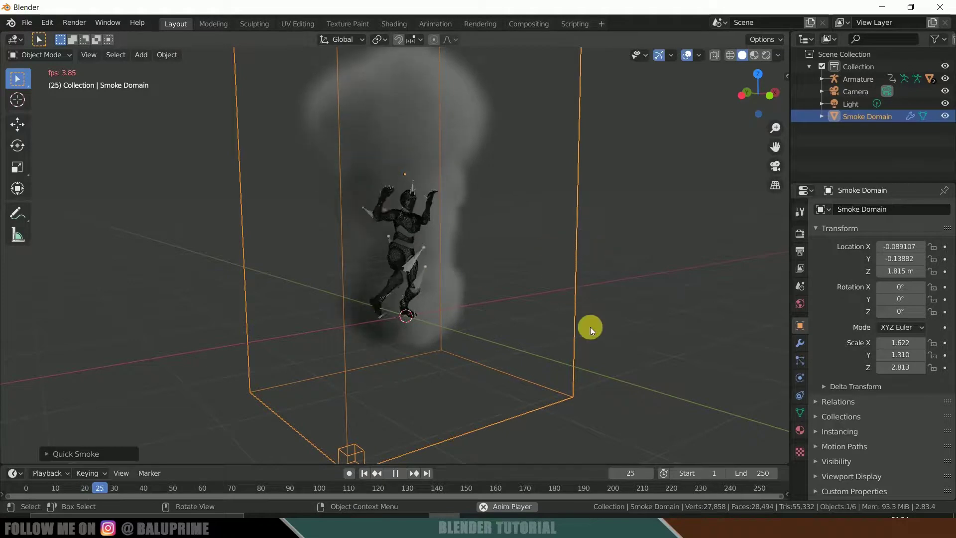
pyautogui.click(395, 473)
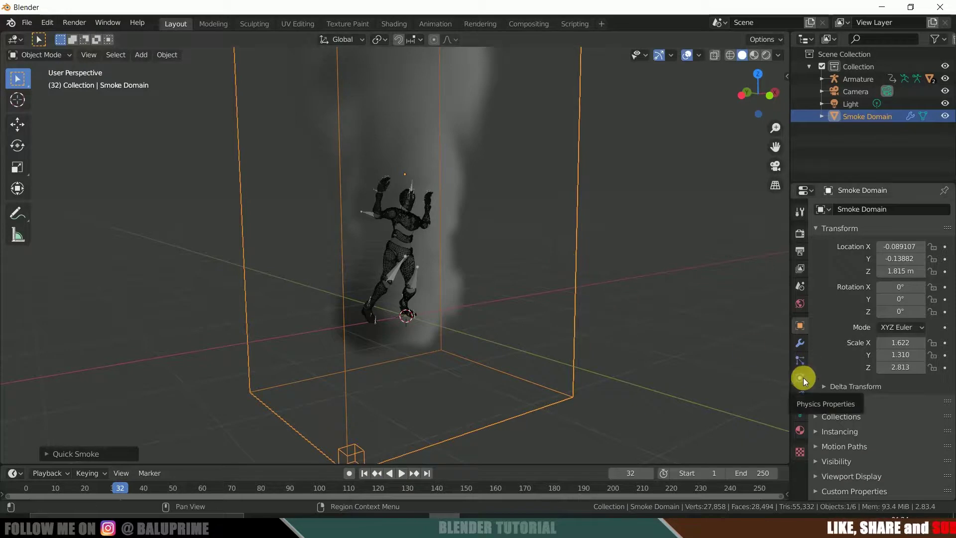
# Step: In the Smoke Domain's fluid settings, enable Adaptive Domain and turn on Dissolve with a time of 10
pyautogui.click(630, 326)
pyautogui.click(574, 324)
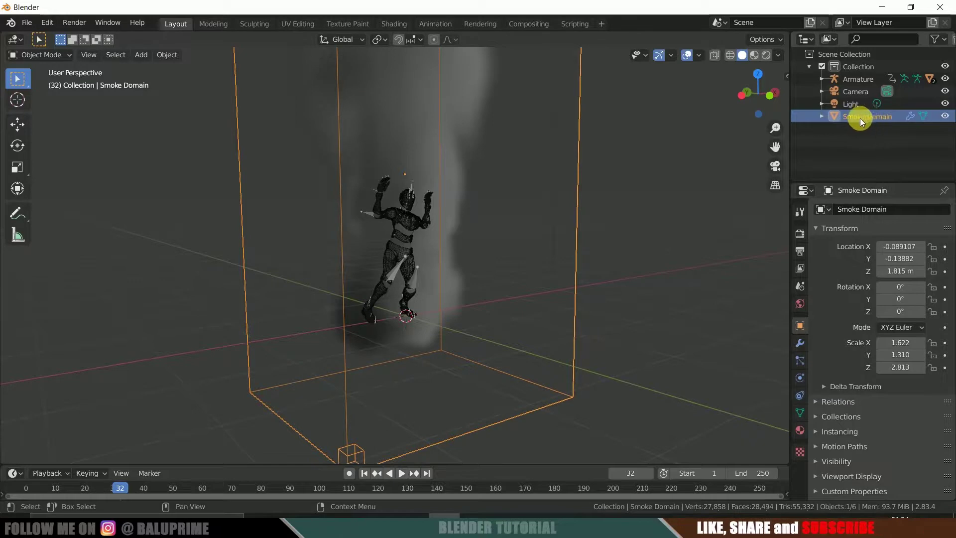
pyautogui.click(800, 377)
pyautogui.scroll(-2, 845, 362)
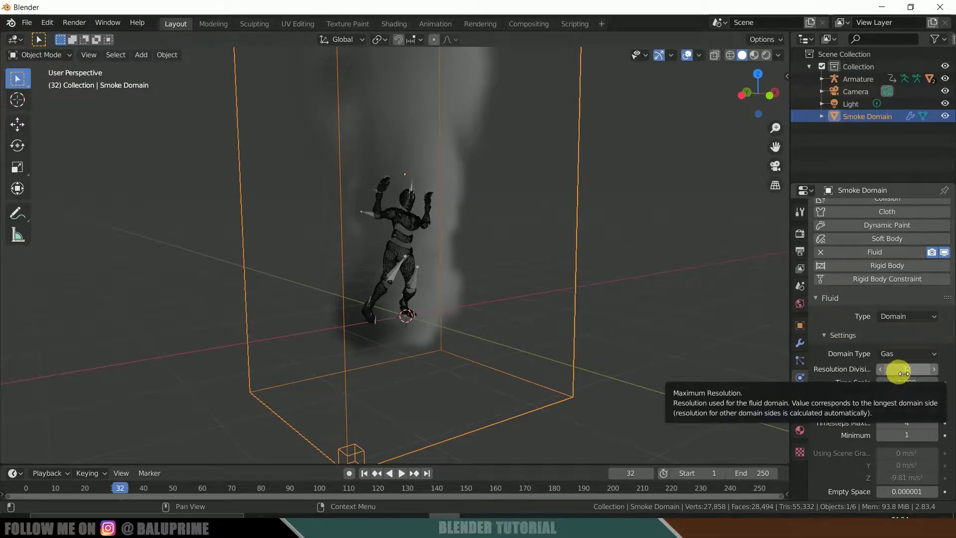
pyautogui.scroll(-8, 832, 416)
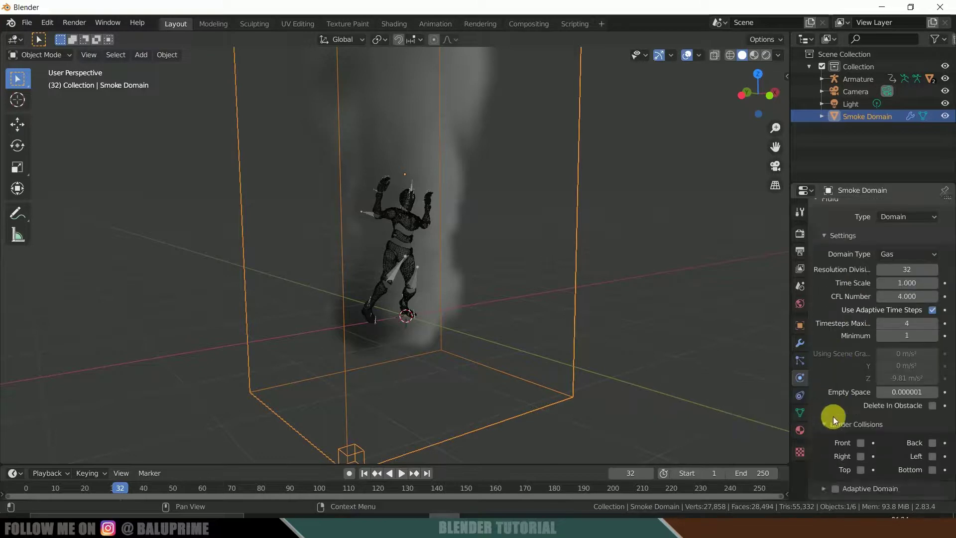
pyautogui.scroll(-4, 833, 416)
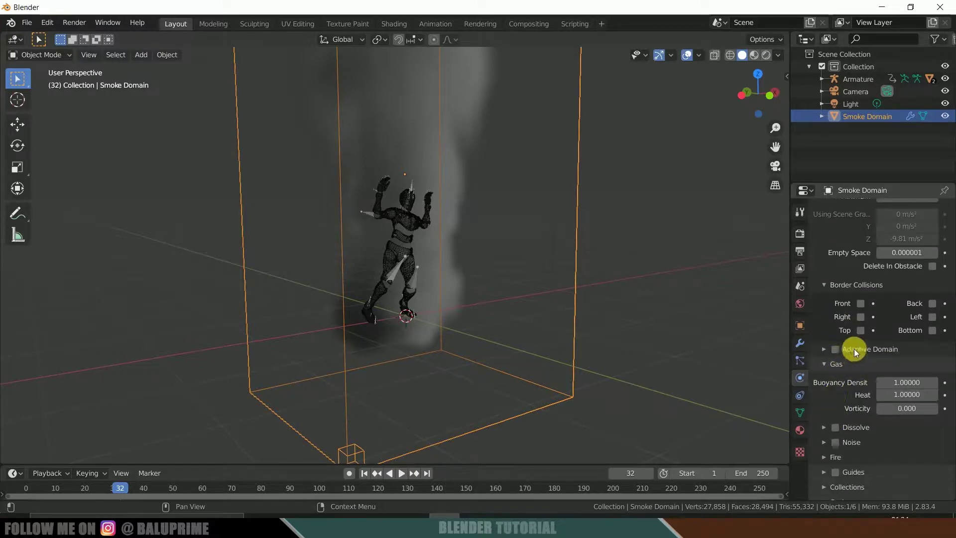
pyautogui.click(835, 350)
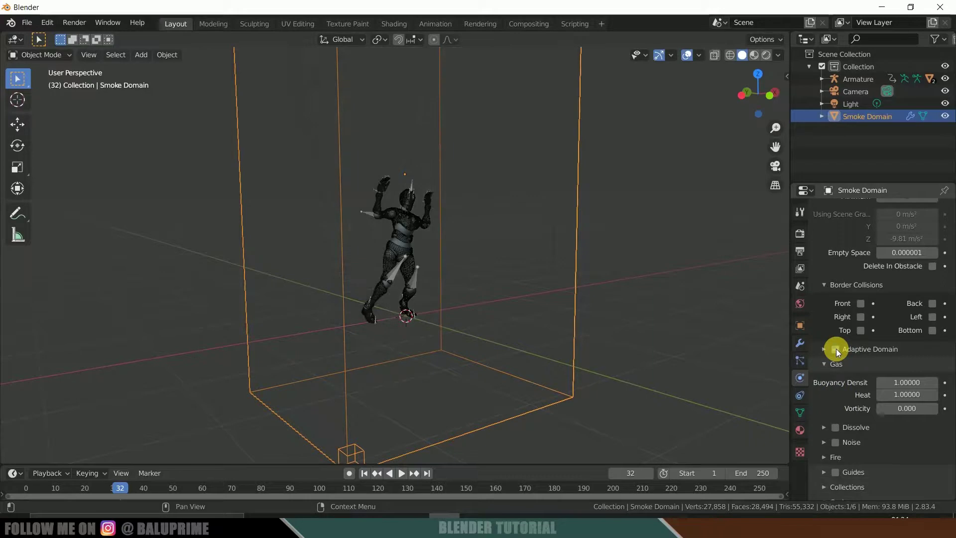
pyautogui.scroll(-4, 822, 408)
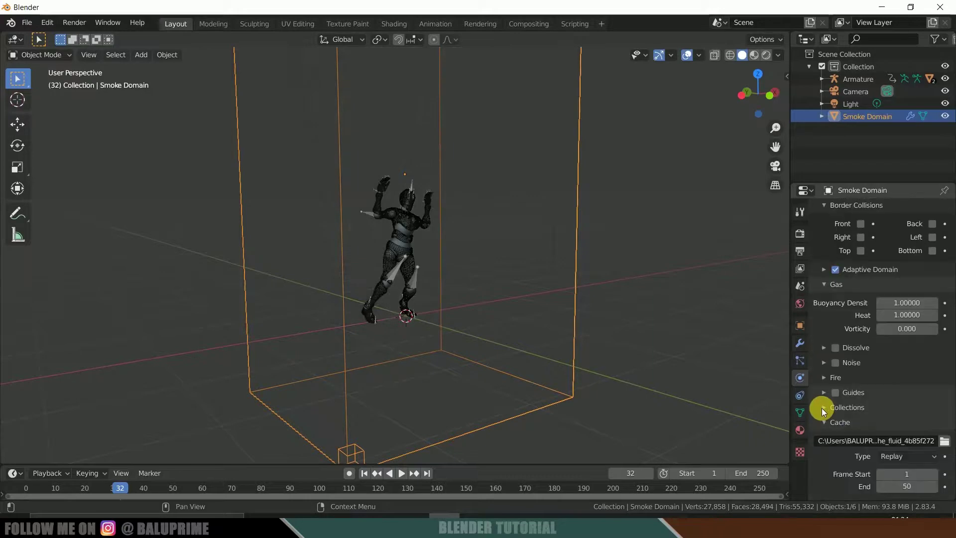
pyautogui.click(835, 348)
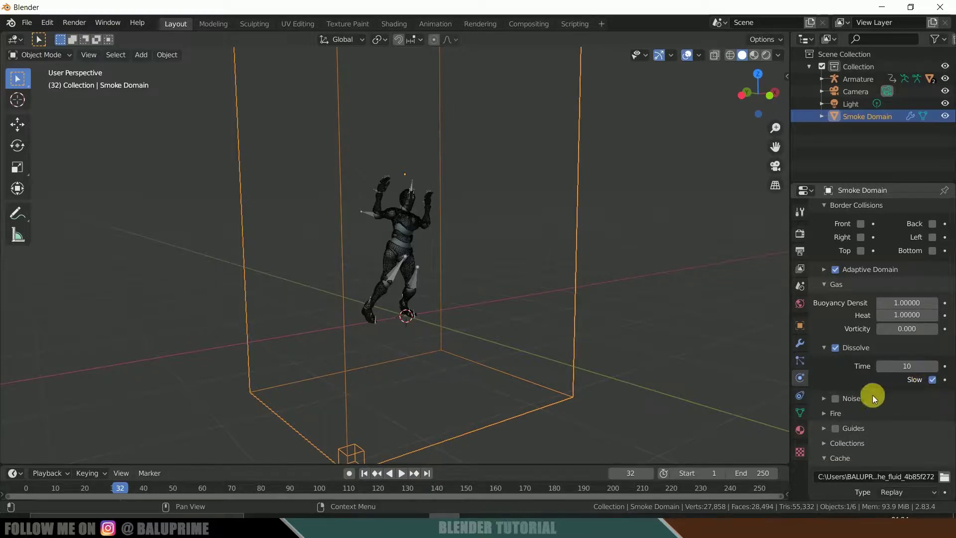
# Step: Set the Smoke Domain's cache folder to D:\youtube\fire danace\New Folder\ and its end frame to 250, keeping the Replay type
pyautogui.scroll(-4, 872, 396)
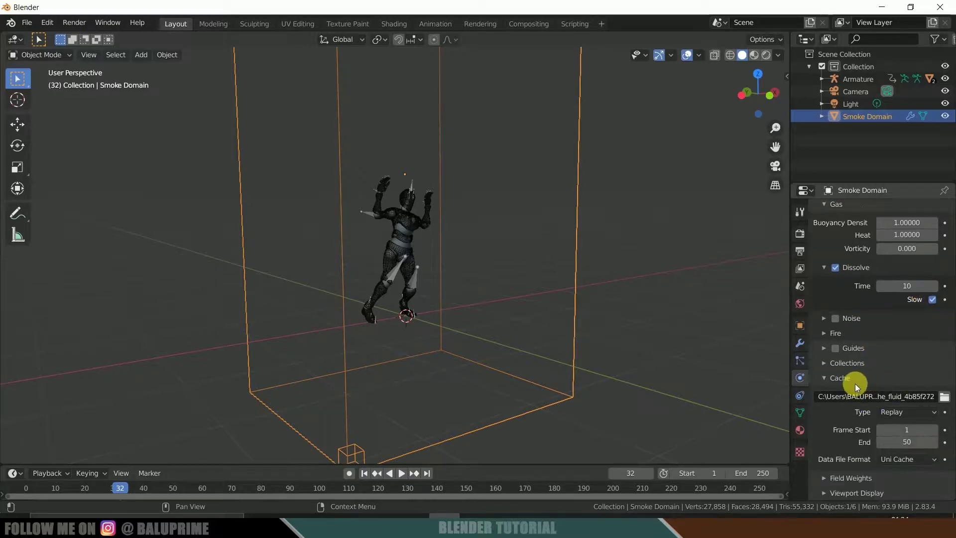
pyautogui.click(943, 396)
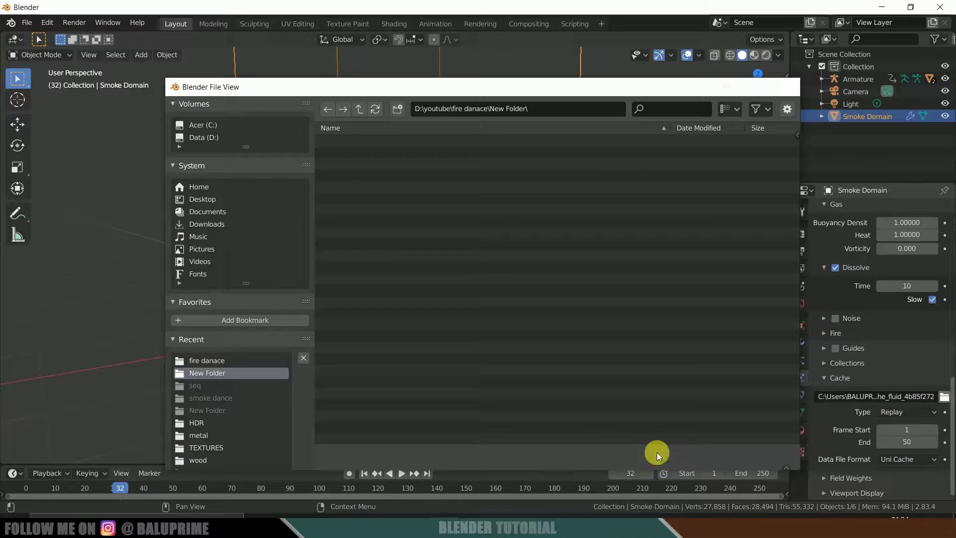
pyautogui.click(656, 454)
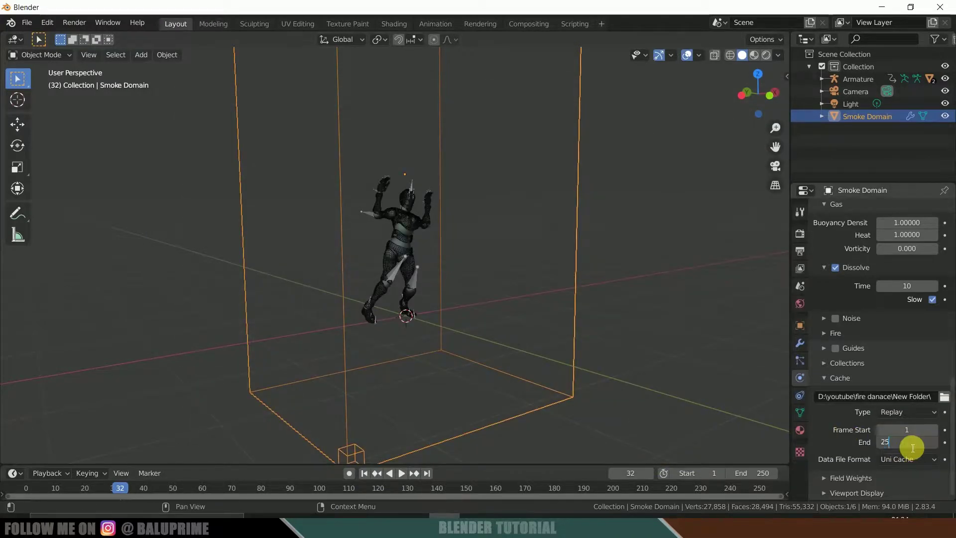
pyautogui.click(899, 413)
pyautogui.click(897, 427)
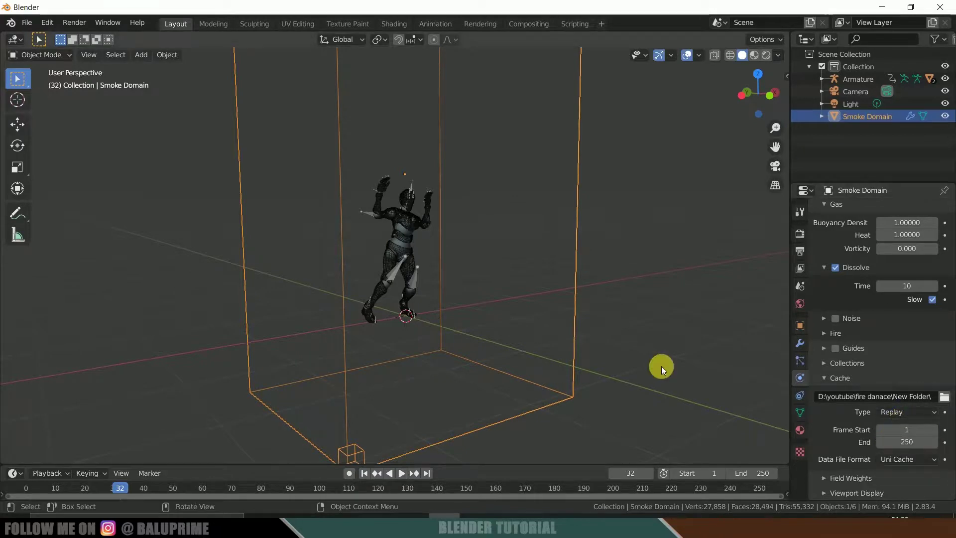
# Step: Select the character's Alpha_Surface mesh and set its fluid flow type to Fire + Smoke
pyautogui.click(465, 255)
pyautogui.click(425, 268)
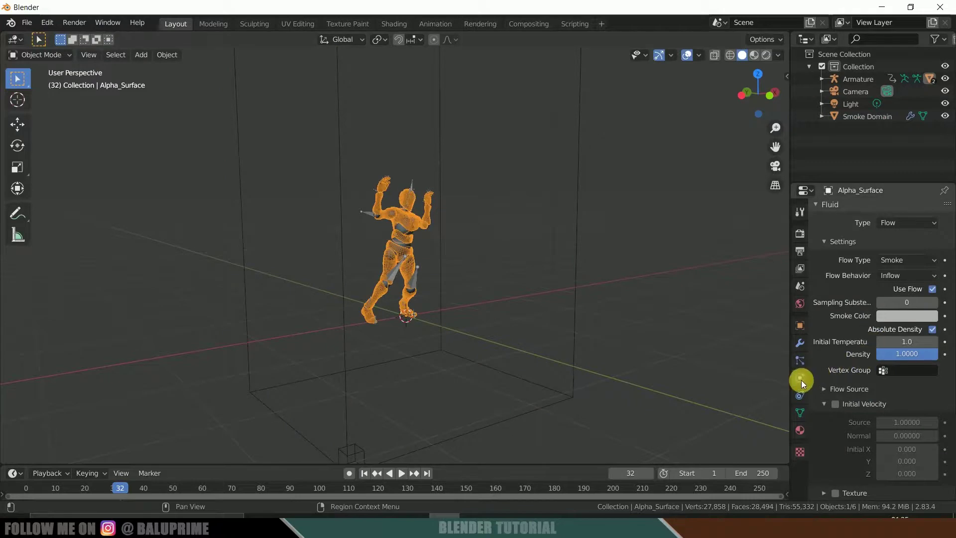
pyautogui.scroll(2, 843, 358)
pyautogui.scroll(-2, 843, 358)
pyautogui.click(898, 261)
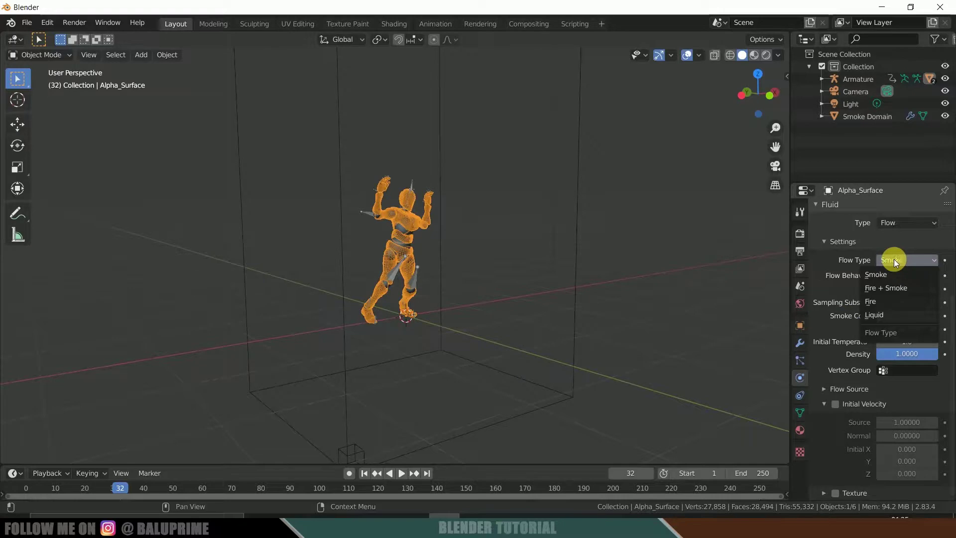
pyautogui.click(888, 287)
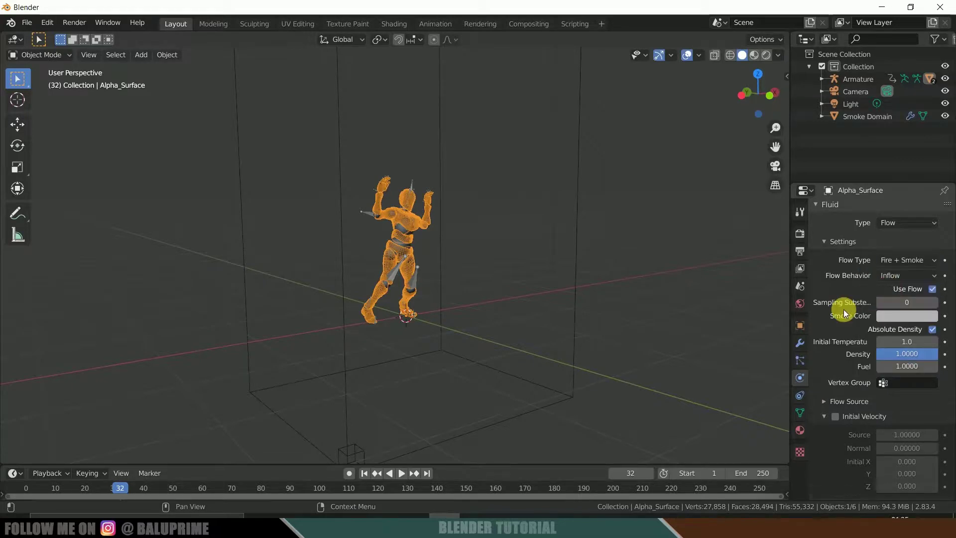
# Step: Enable Initial Velocity in the Alpha_Surface flow settings with a Source value of 0.5
pyautogui.scroll(-1, 843, 309)
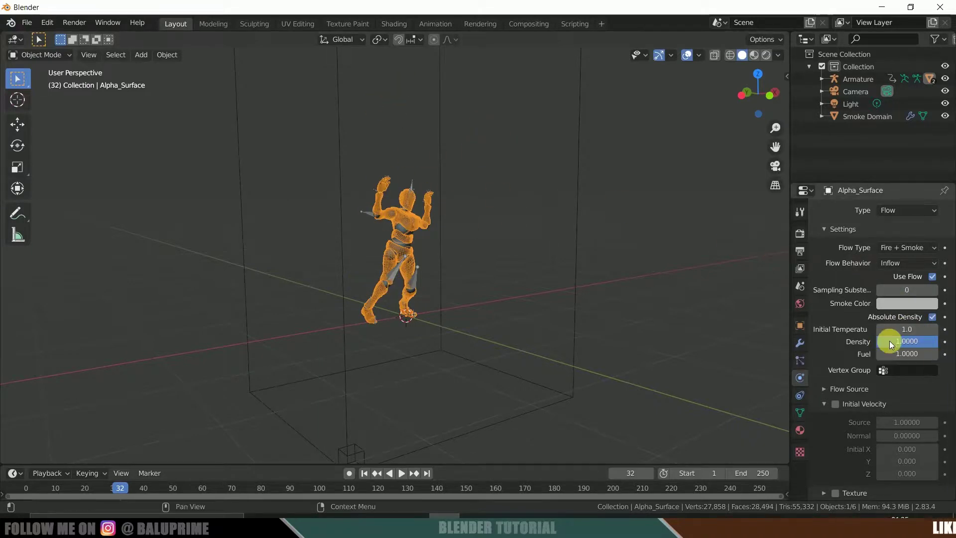
pyautogui.click(834, 403)
pyautogui.click(911, 426)
pyautogui.write('.5')
pyautogui.press('Return')
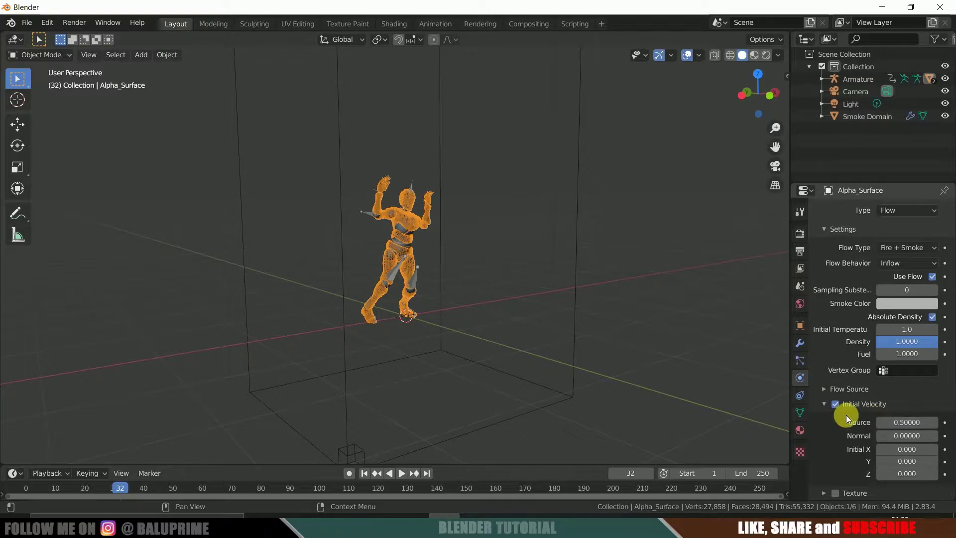
pyautogui.scroll(5, 826, 365)
pyautogui.scroll(-5, 826, 365)
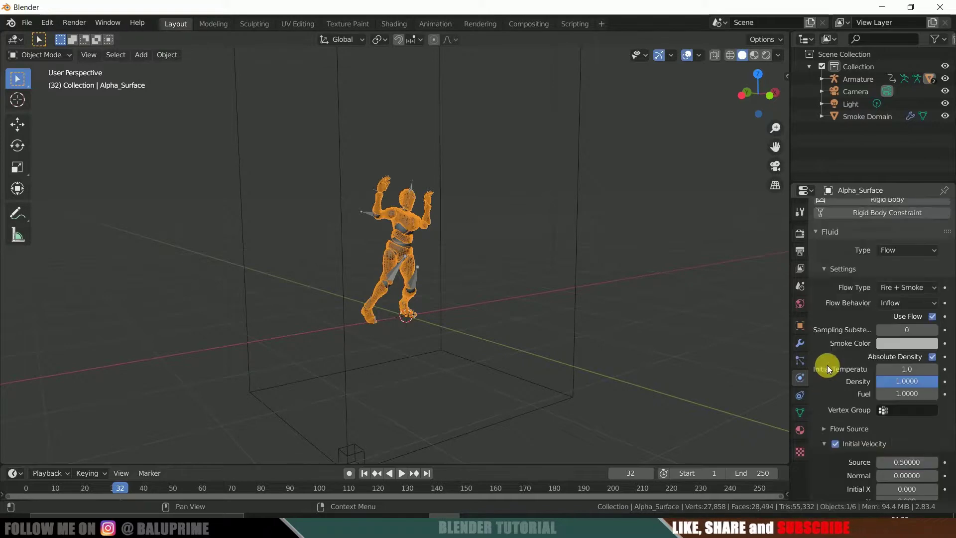
# Step: Select the Smoke Domain and switch its fluid cache type from Replay to Modular
pyautogui.click(625, 327)
pyautogui.click(863, 118)
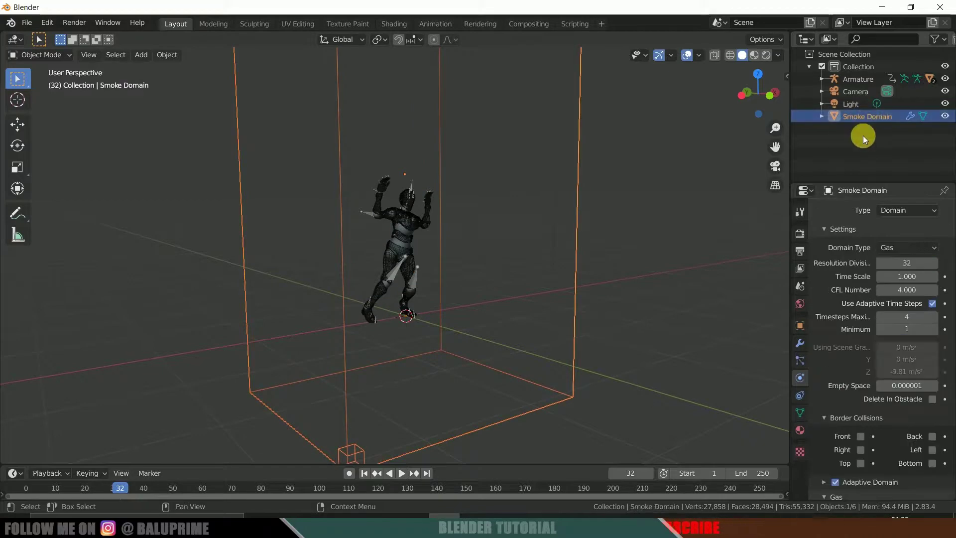
pyautogui.scroll(-10, 837, 411)
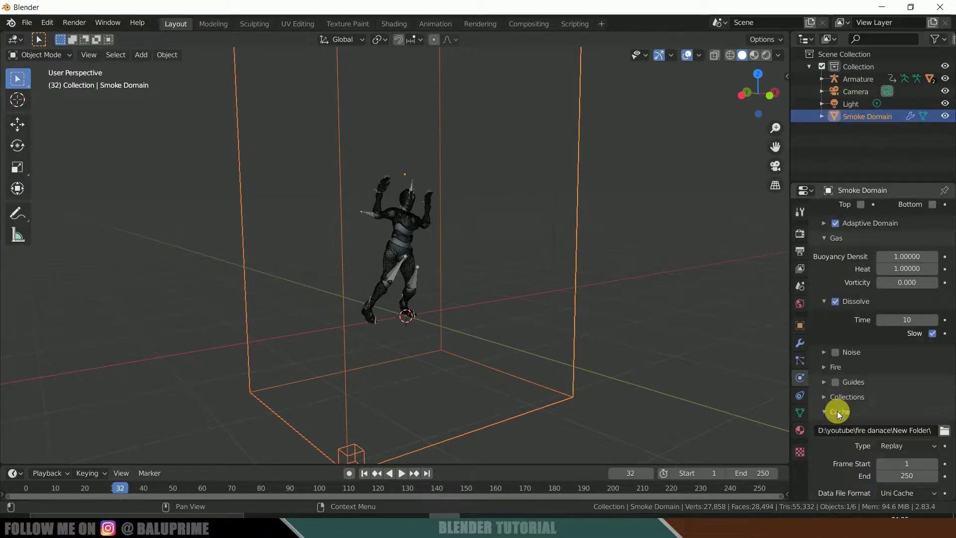
pyautogui.scroll(-2, 837, 410)
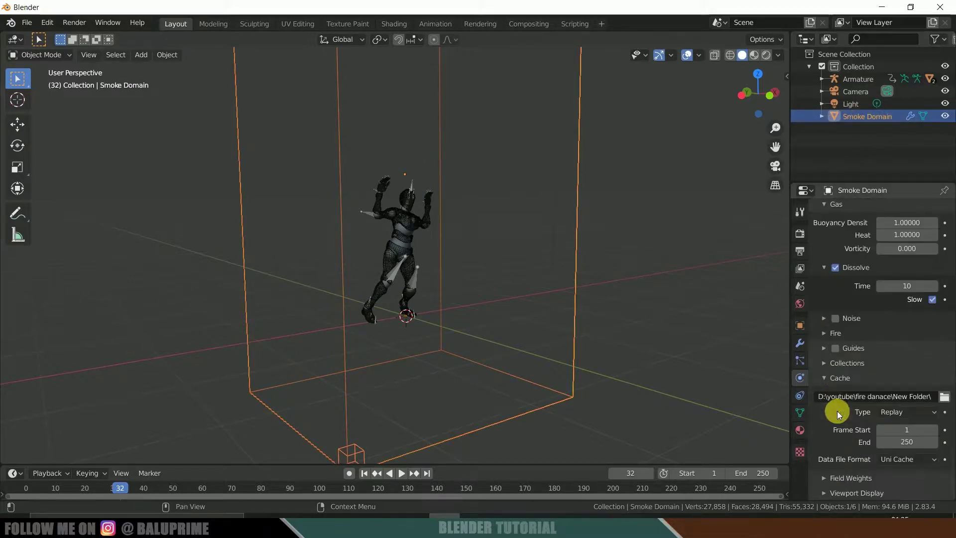
pyautogui.click(901, 412)
pyautogui.click(894, 439)
# Step: Bake the Smoke Domain's fluid data and stop the playback of the fire simulation at frame 81
pyautogui.scroll(1, 884, 442)
pyautogui.scroll(-1, 844, 440)
pyautogui.scroll(13, 844, 440)
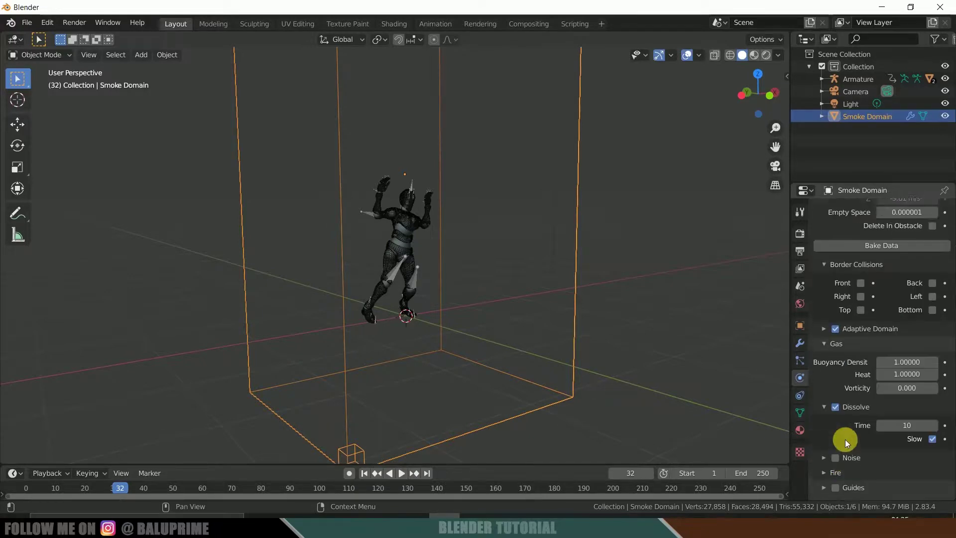
pyautogui.scroll(1, 844, 439)
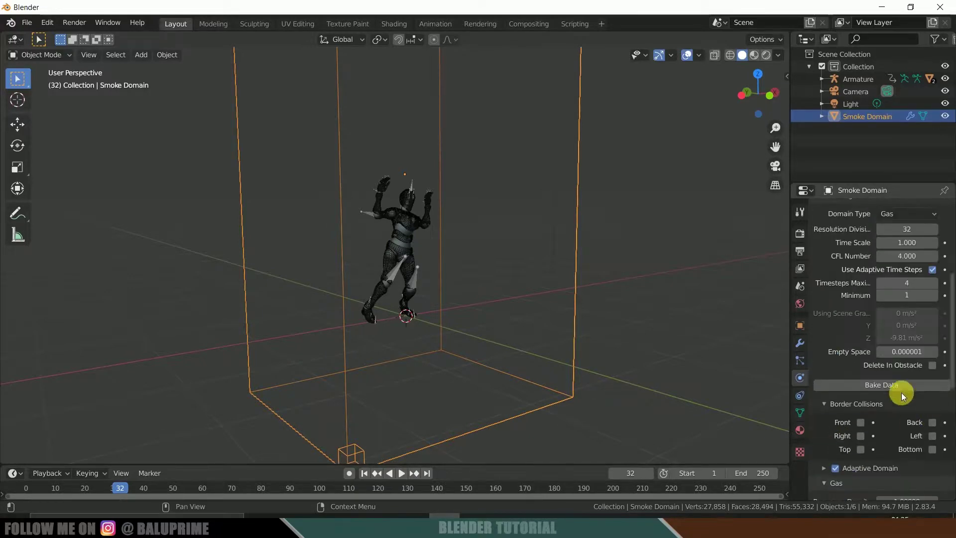
pyautogui.click(868, 383)
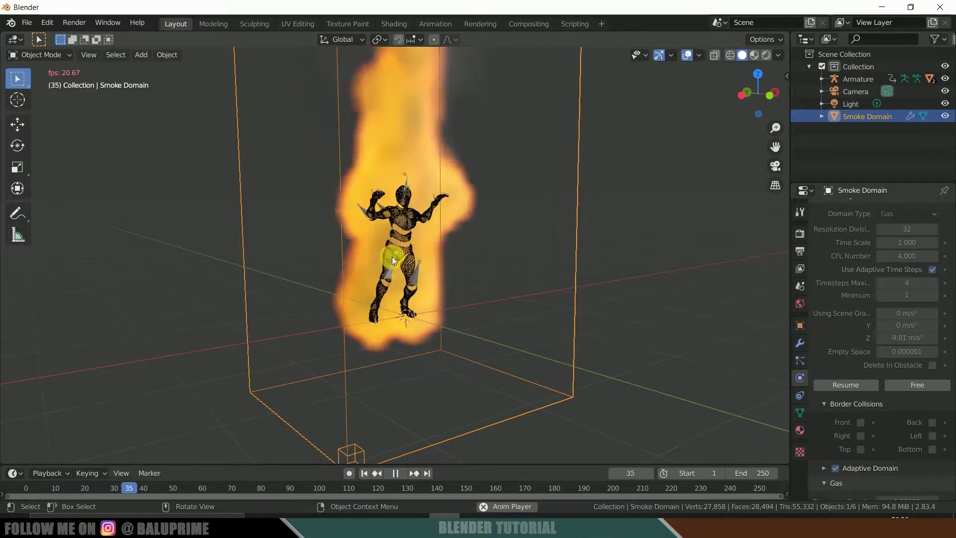
pyautogui.click(396, 474)
pyautogui.moveTo(701, 301); pyautogui.dragTo(683, 301, button='middle')
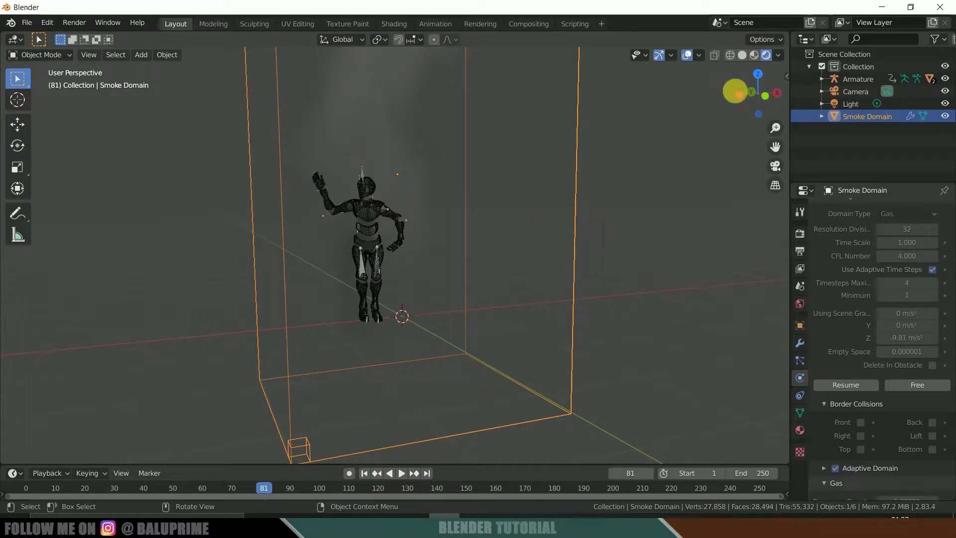
# Step: Split the 3D viewport into two areas and show the Smoke Domain Material's nodes in a Shader Editor with its sidebar hidden
pyautogui.moveTo(791, 39); pyautogui.dragTo(424, 57)
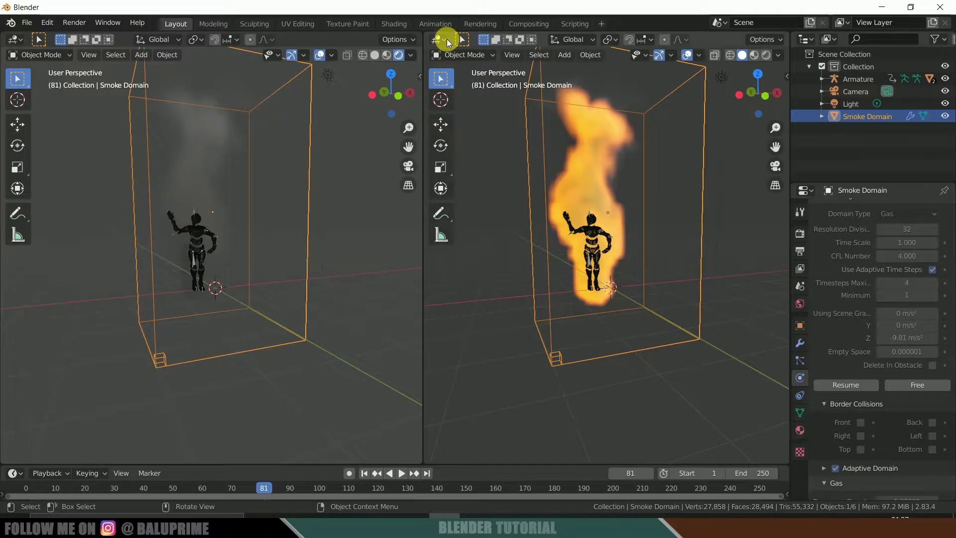
pyautogui.click(440, 39)
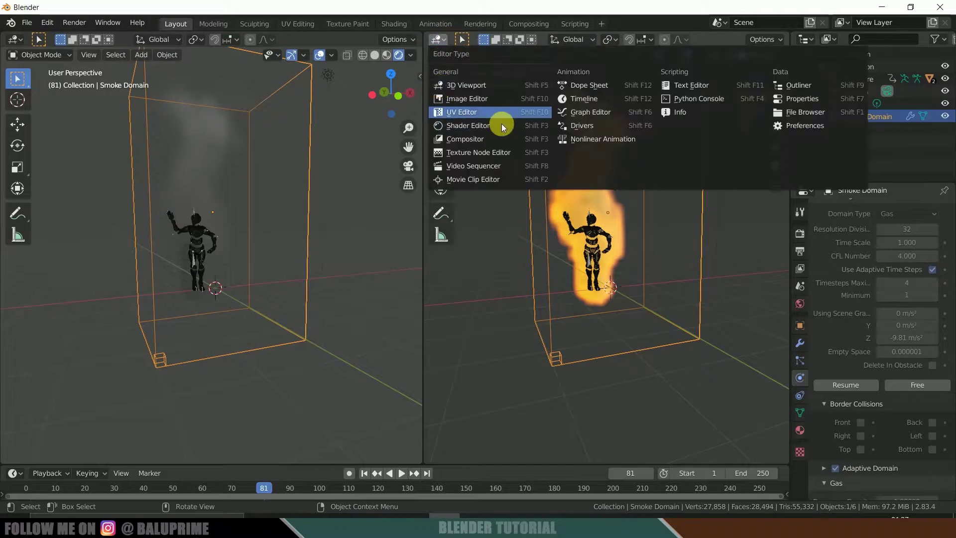
pyautogui.click(480, 125)
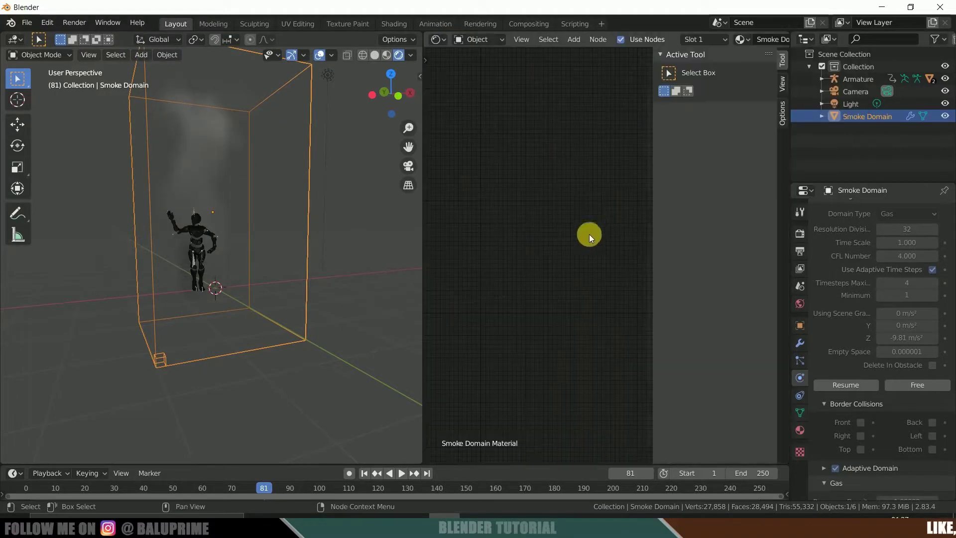
pyautogui.press('n')
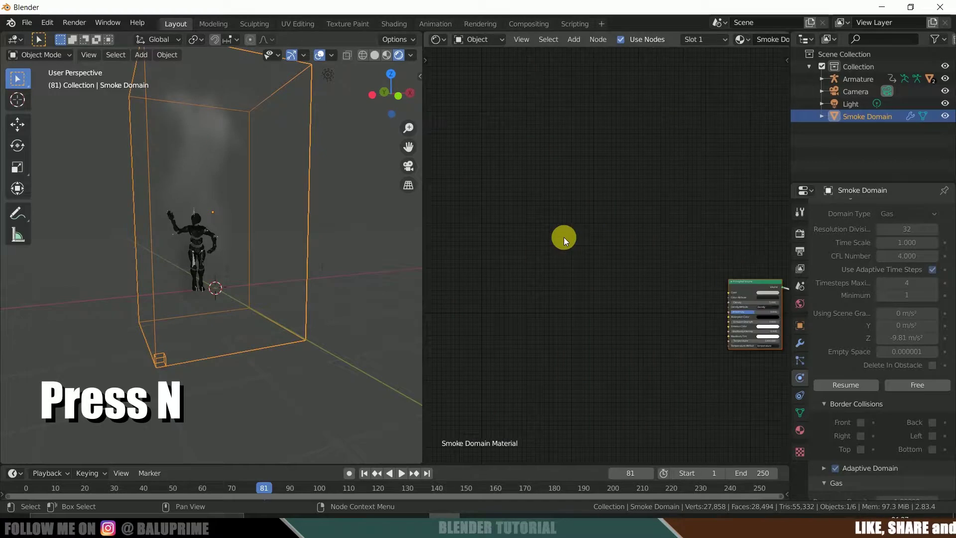
pyautogui.scroll(3, 699, 255)
pyautogui.moveTo(698, 256); pyautogui.dragTo(491, 149, button='middle')
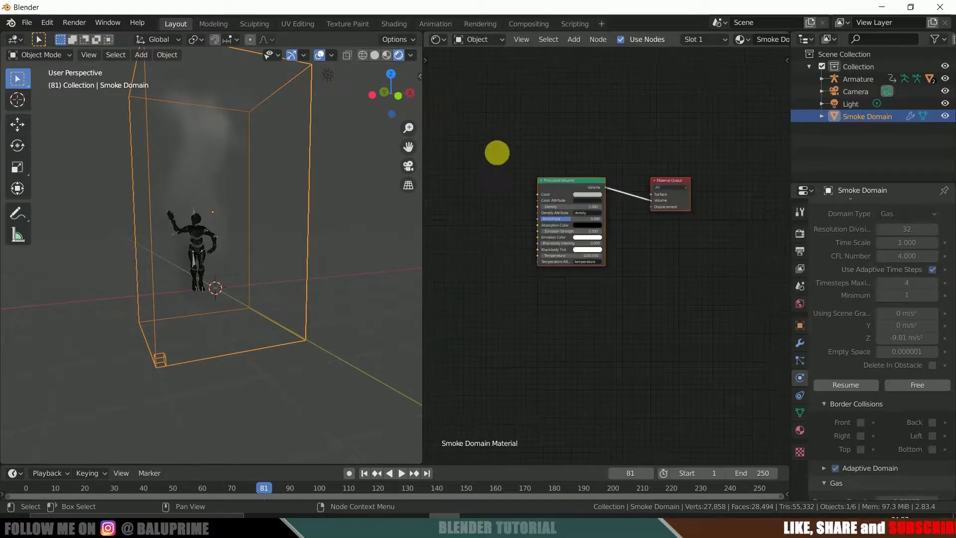
pyautogui.scroll(3, 702, 252)
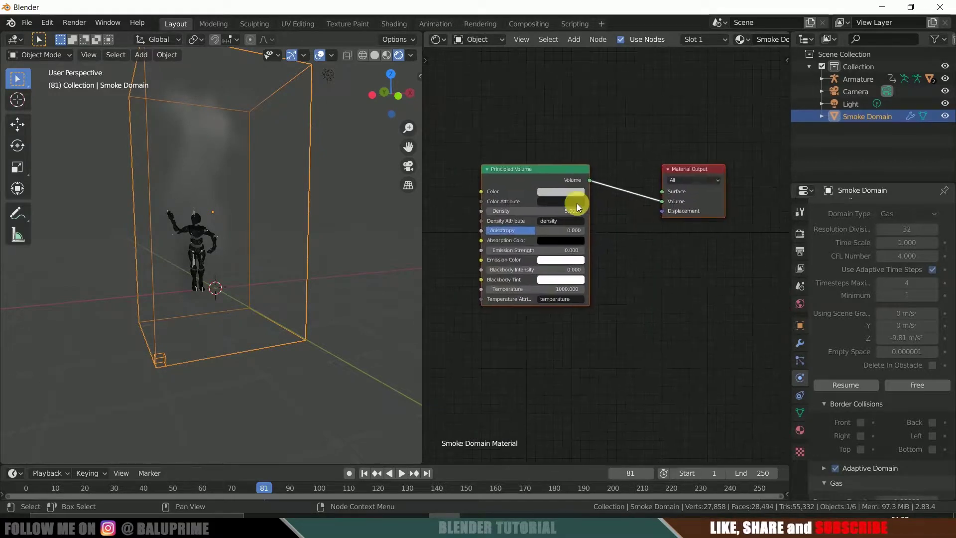
pyautogui.moveTo(666, 119); pyautogui.dragTo(731, 275)
pyautogui.moveTo(498, 88); pyautogui.dragTo(550, 350)
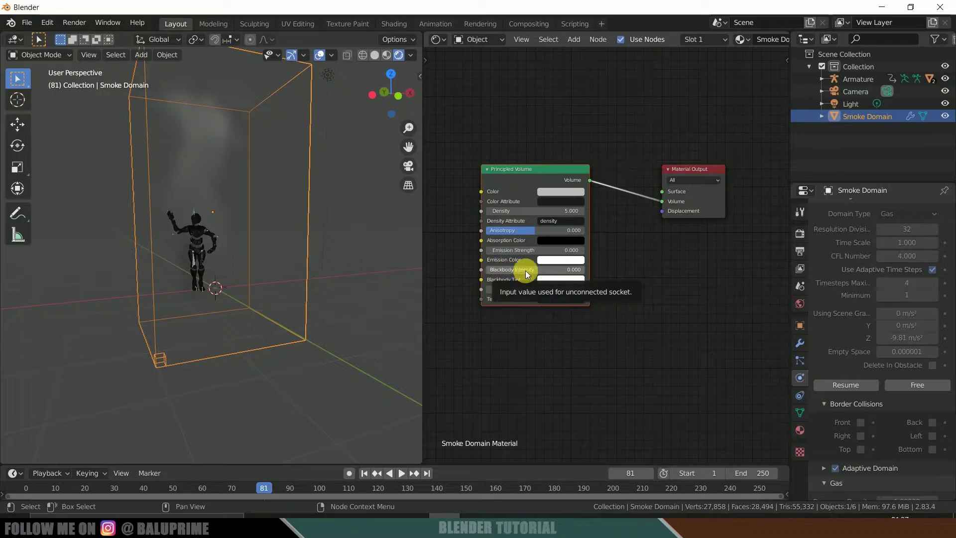
# Step: Try a Blackbody Intensity of 5 on the Principled Volume node
pyautogui.doubleClick(540, 269)
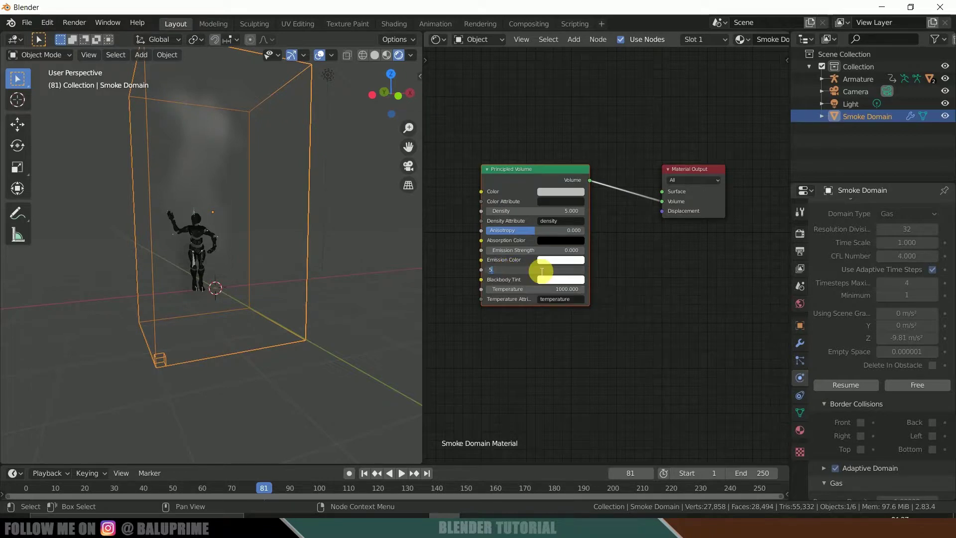
pyautogui.write('5')
pyautogui.press('Return')
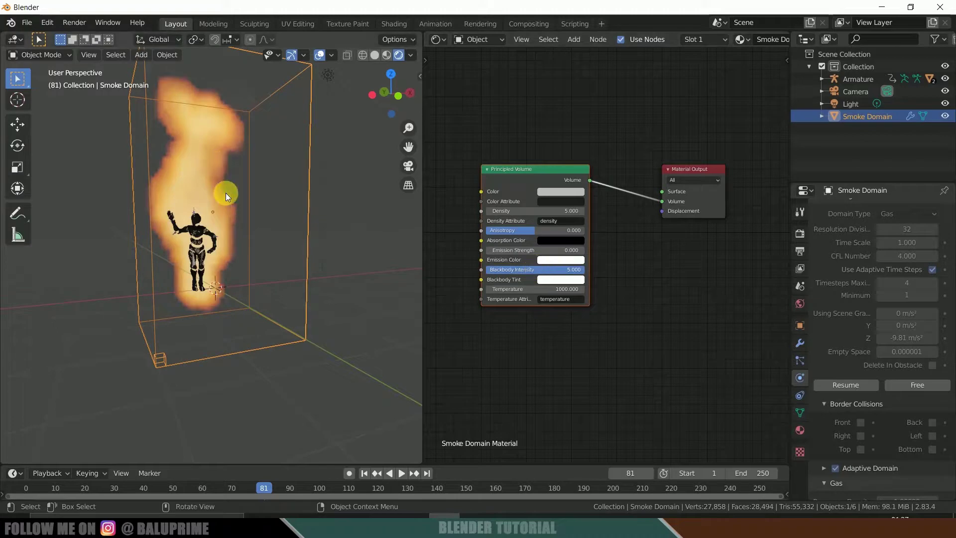
# Step: Set the Principled Volume node's Blackbody Intensity to 3 and its Density to 2
pyautogui.doubleClick(561, 269)
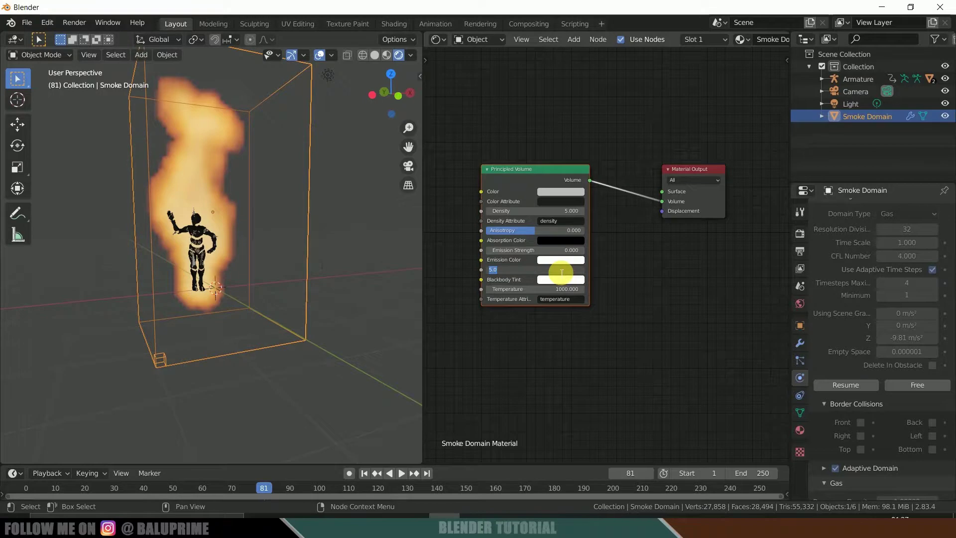
pyautogui.write('3')
pyautogui.press('Return')
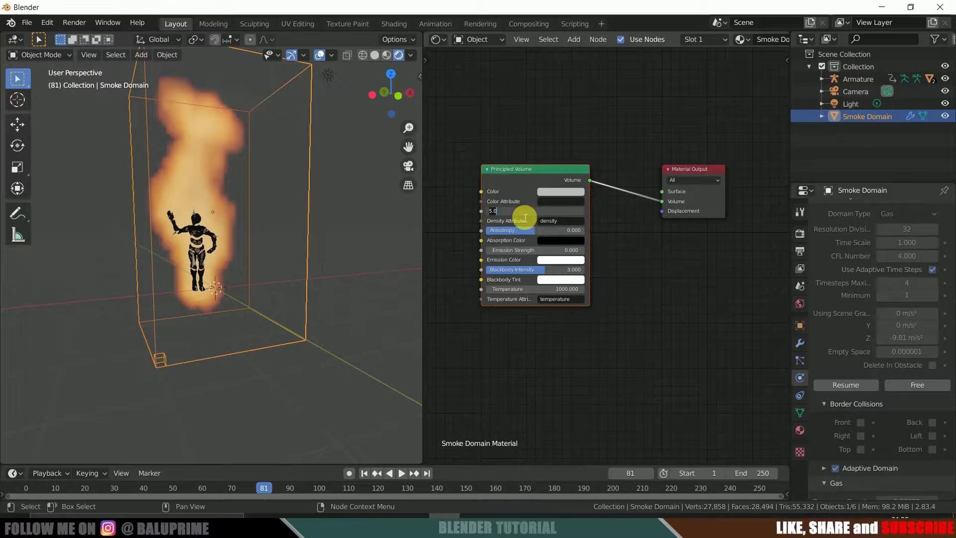
pyautogui.moveTo(528, 210)
pyautogui.mouseDown()
pyautogui.moveTo(512, 209)
pyautogui.moveTo(519, 215)
pyautogui.mouseUp()
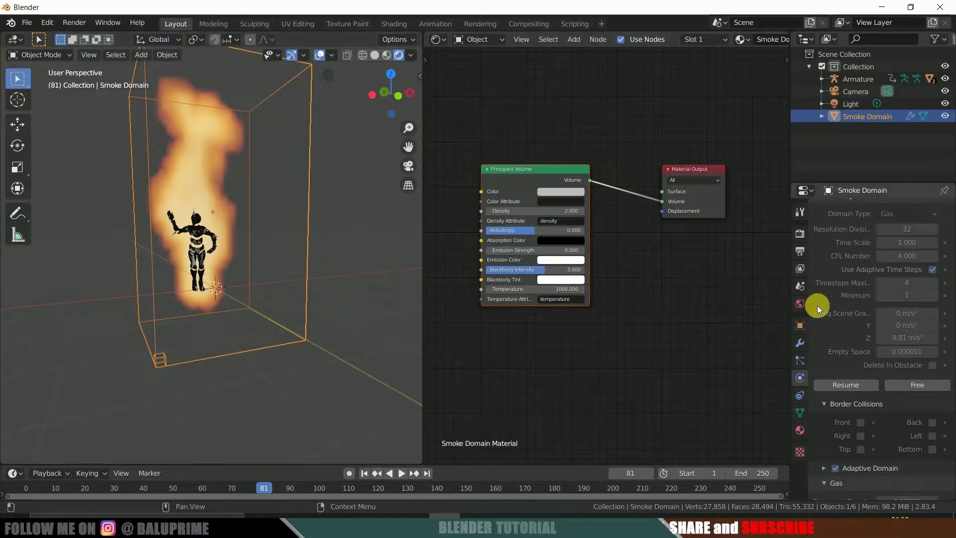
# Step: Set the World background color to black
pyautogui.click(802, 303)
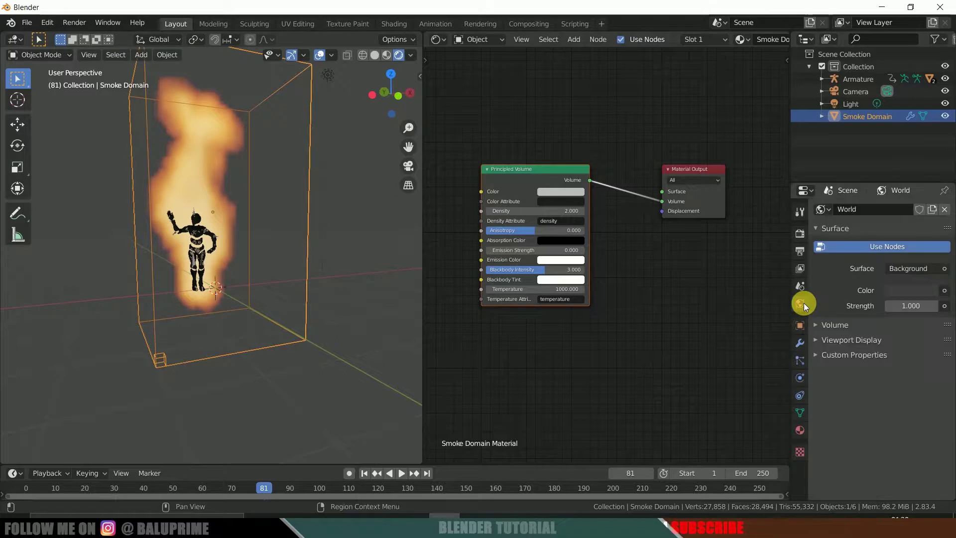
pyautogui.click(927, 291)
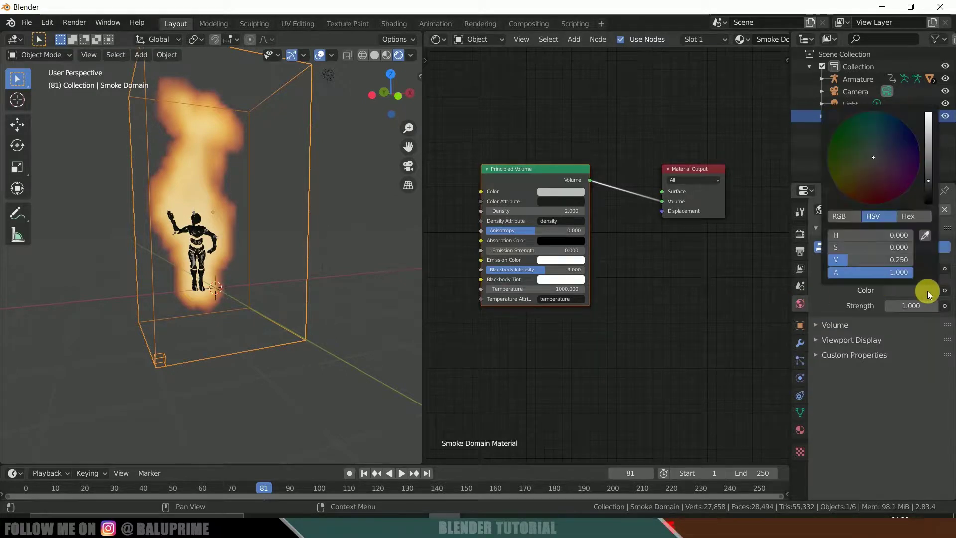
pyautogui.moveTo(927, 176); pyautogui.dragTo(928, 203)
pyautogui.moveTo(348, 350); pyautogui.dragTo(325, 355, button='middle')
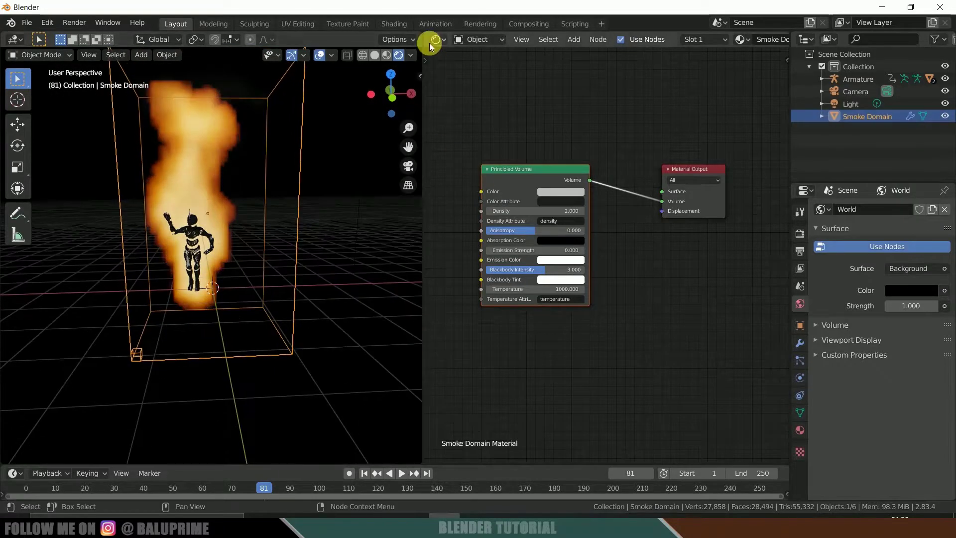
# Step: Merge the Shader Editor area back into the 3D viewport and align the camera to the current view of the character
pyautogui.moveTo(423, 41); pyautogui.dragTo(592, 171)
pyautogui.moveTo(642, 196); pyautogui.dragTo(638, 187, button='middle')
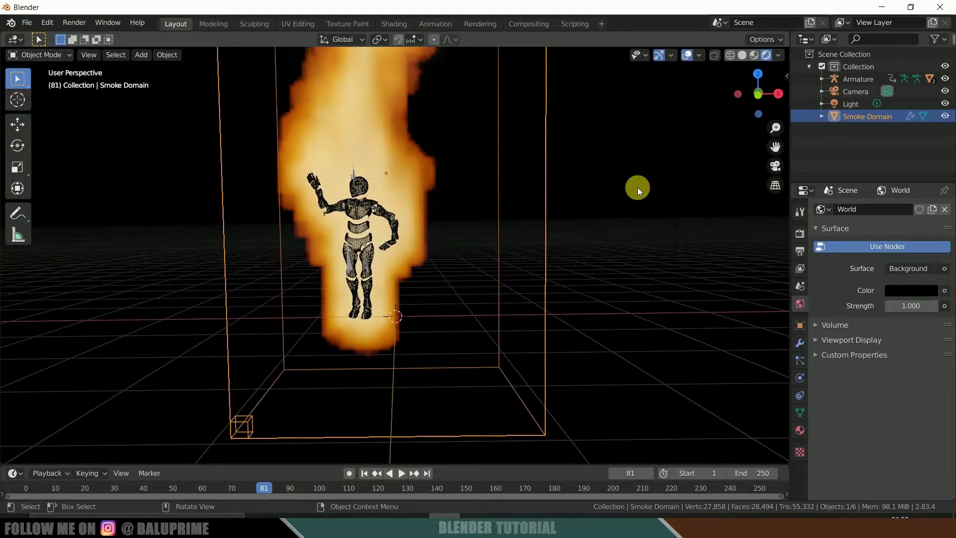
pyautogui.press('ctrl+alt+KP_0')
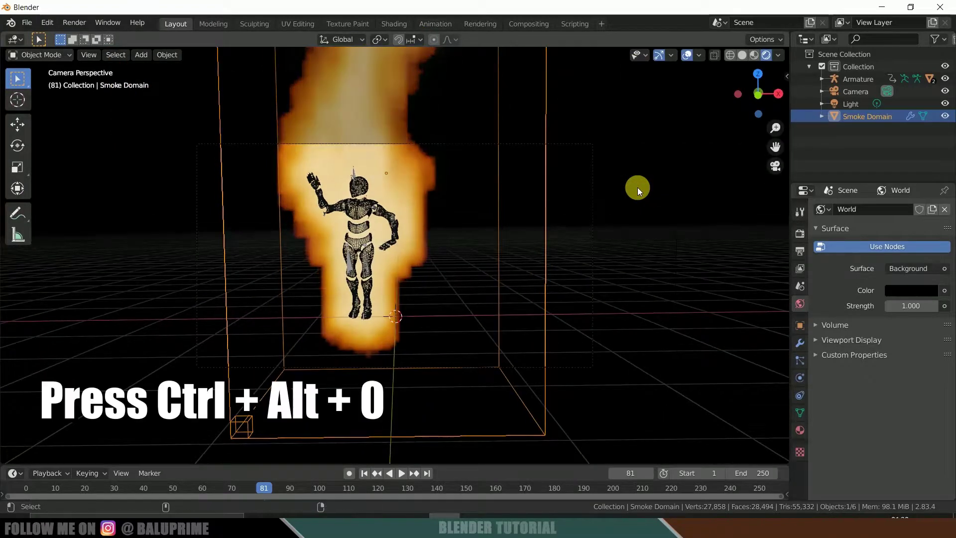
# Step: Enable Lock Camera to View and reframe the camera so the burning character stands near the middle of the frame
pyautogui.click(787, 76)
pyautogui.click(783, 123)
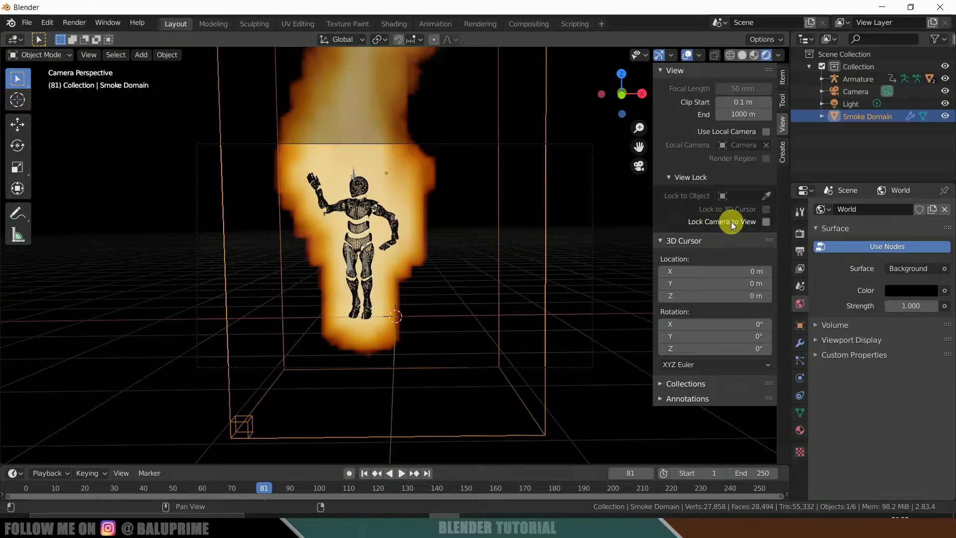
pyautogui.click(765, 221)
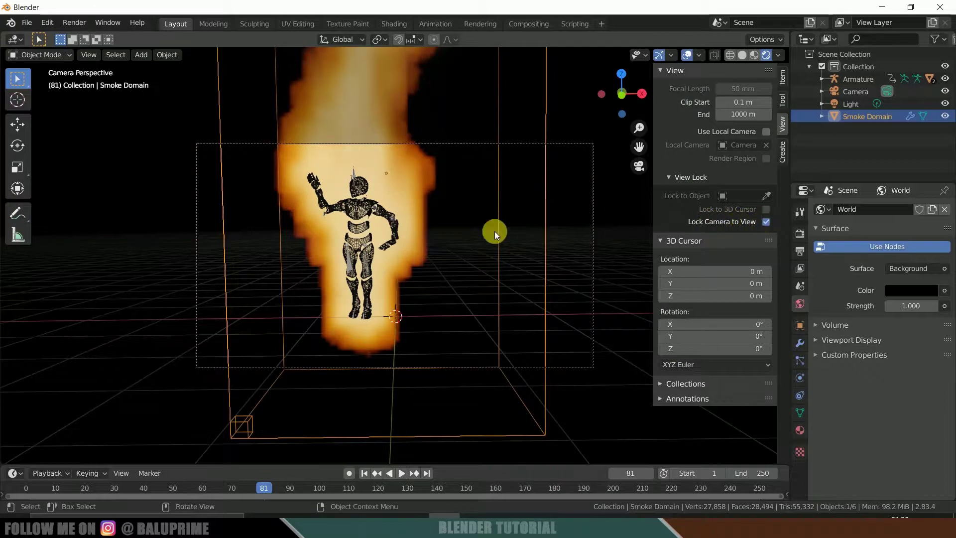
pyautogui.moveTo(487, 231); pyautogui.dragTo(503, 250, button='middle')
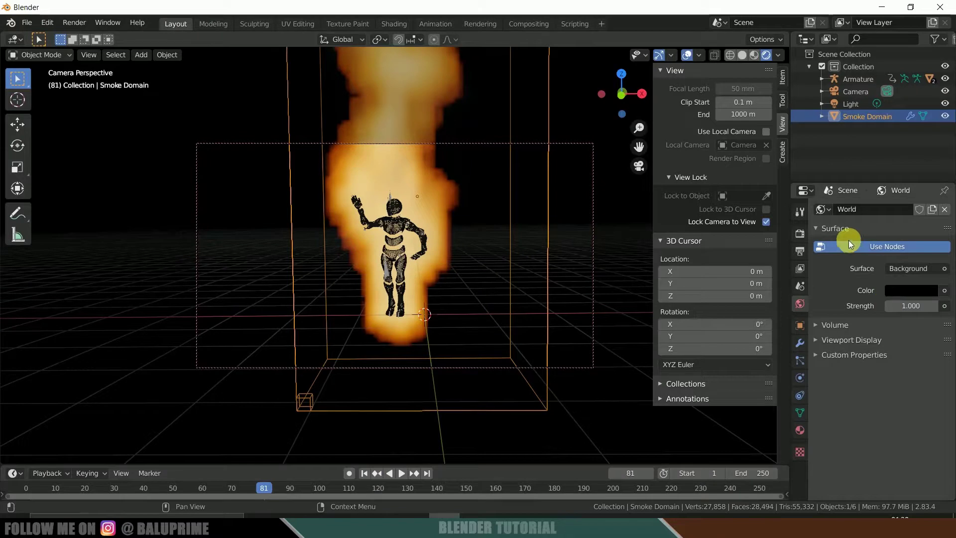
# Step: Switch the render engine to Cycles and set its device to GPU Compute
pyautogui.click(800, 233)
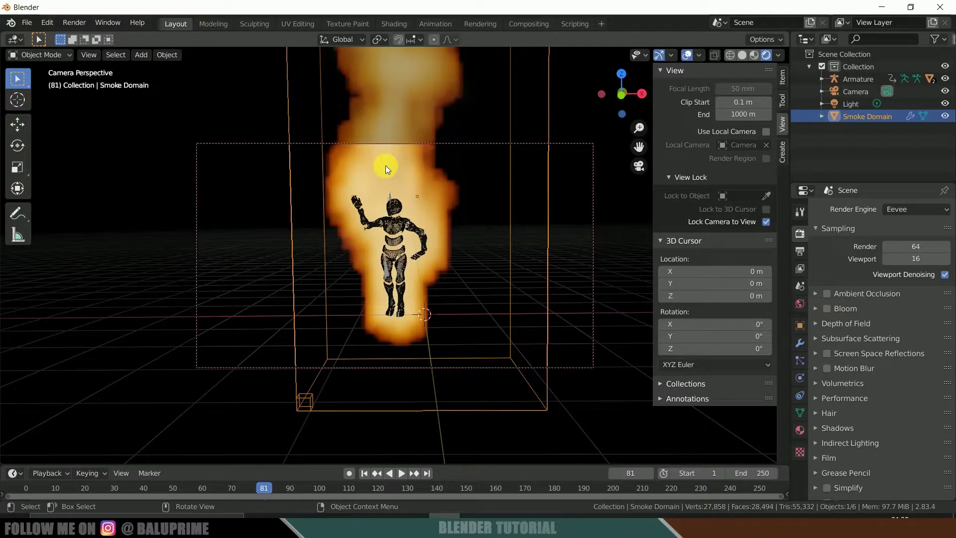
pyautogui.click(907, 210)
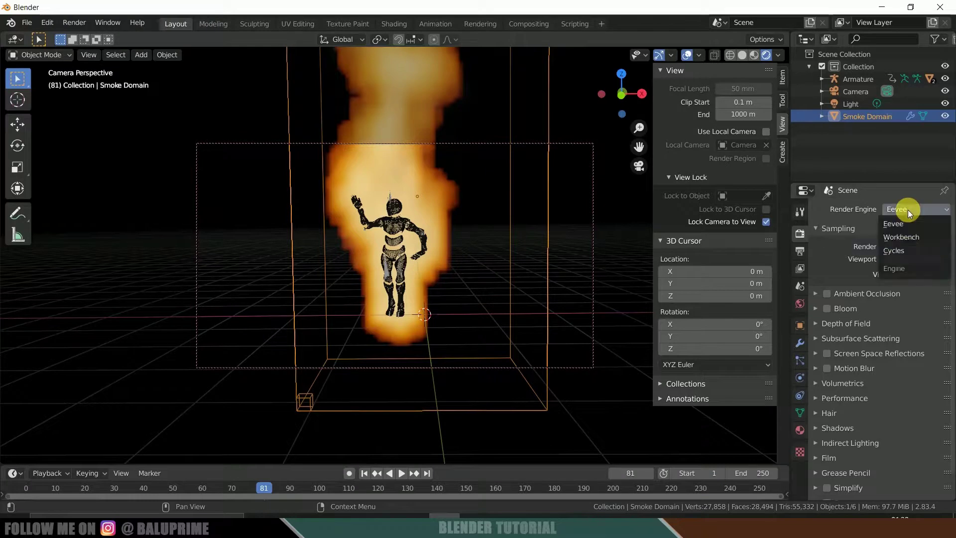
pyautogui.click(903, 252)
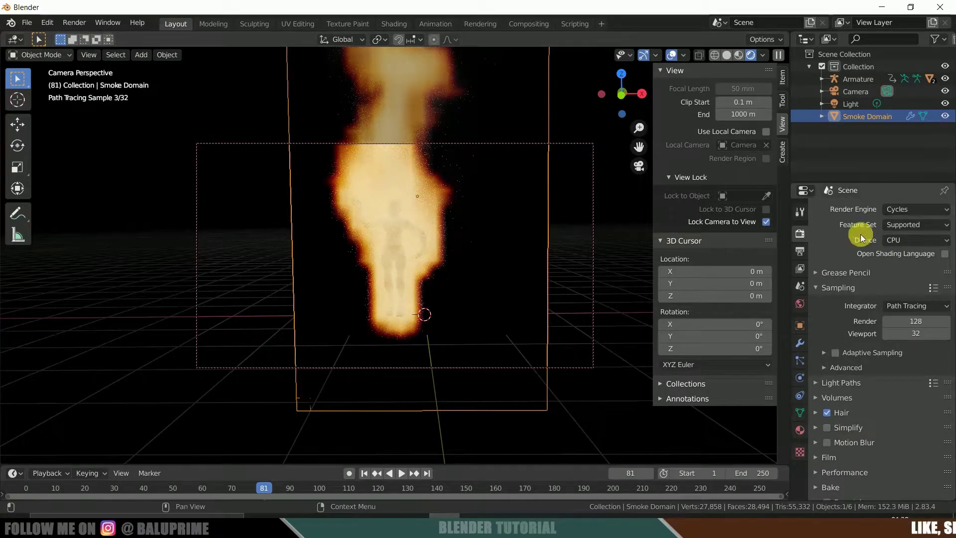
pyautogui.click(902, 240)
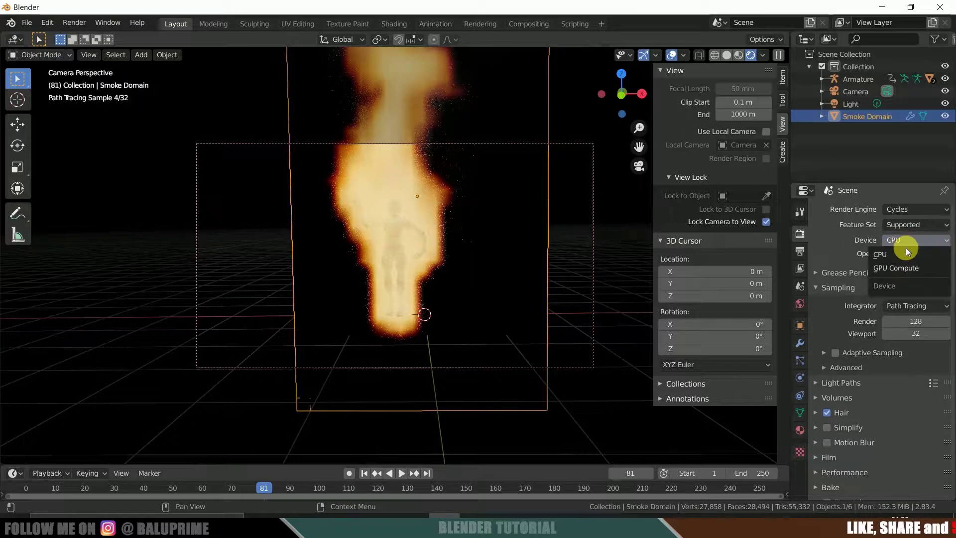
pyautogui.click(898, 270)
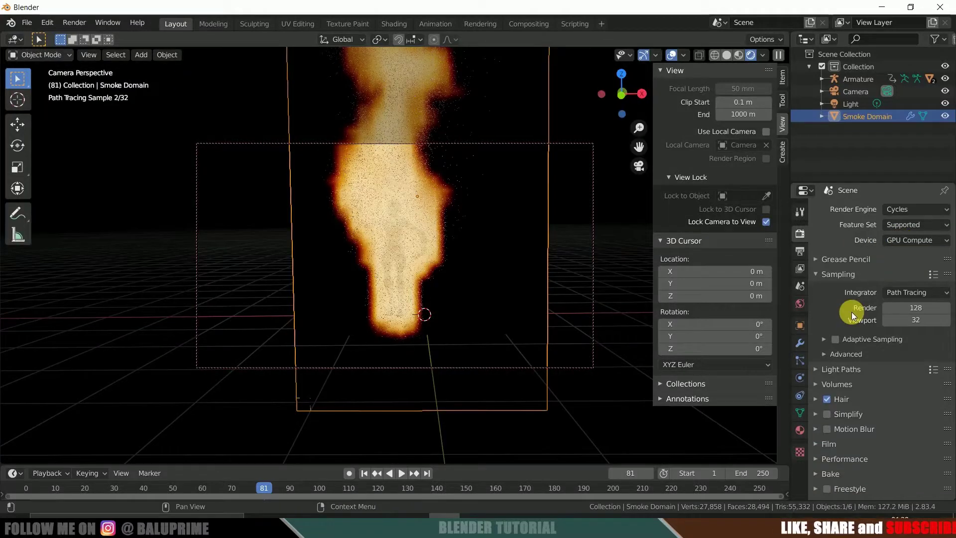
# Step: Free the baked fluid data of the Smoke Domain
pyautogui.click(797, 379)
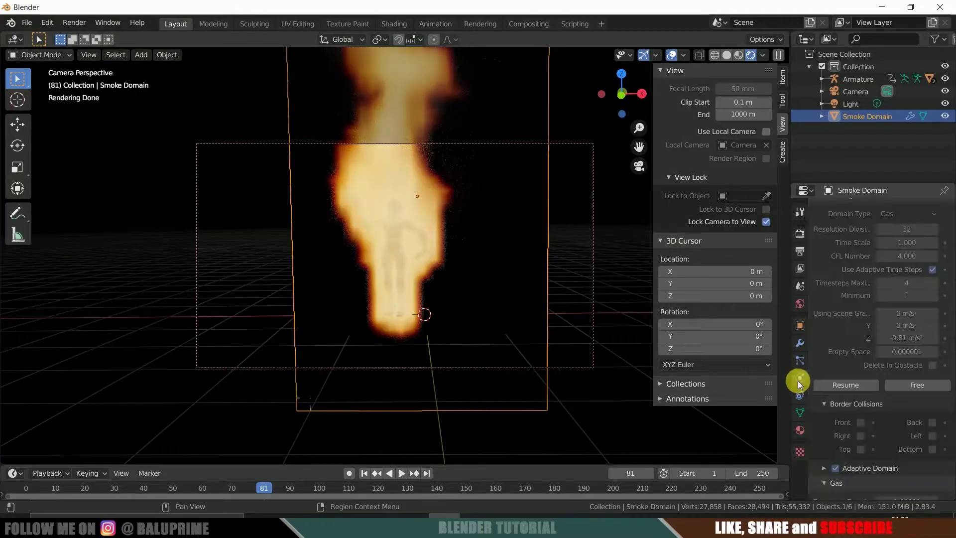
pyautogui.scroll(10, 853, 348)
pyautogui.scroll(-11, 853, 349)
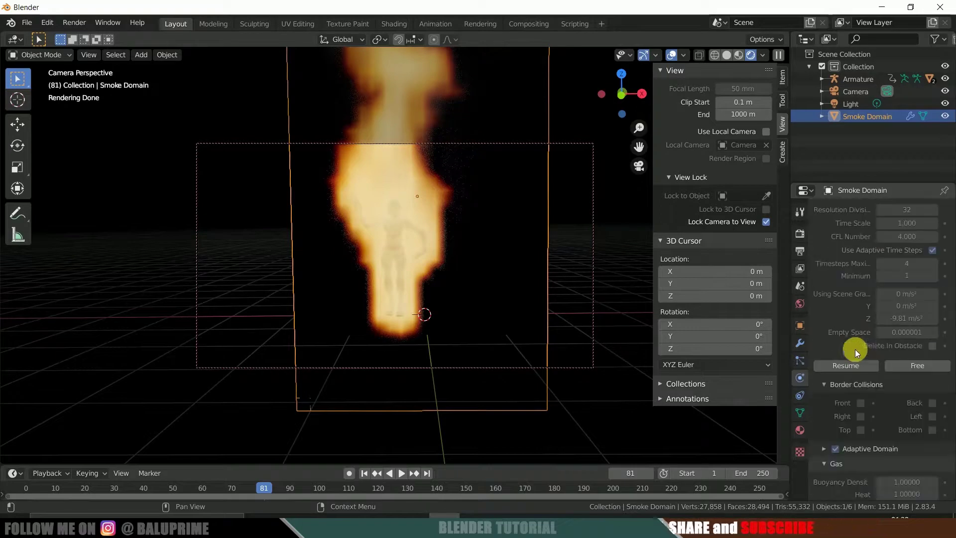
pyautogui.click(915, 363)
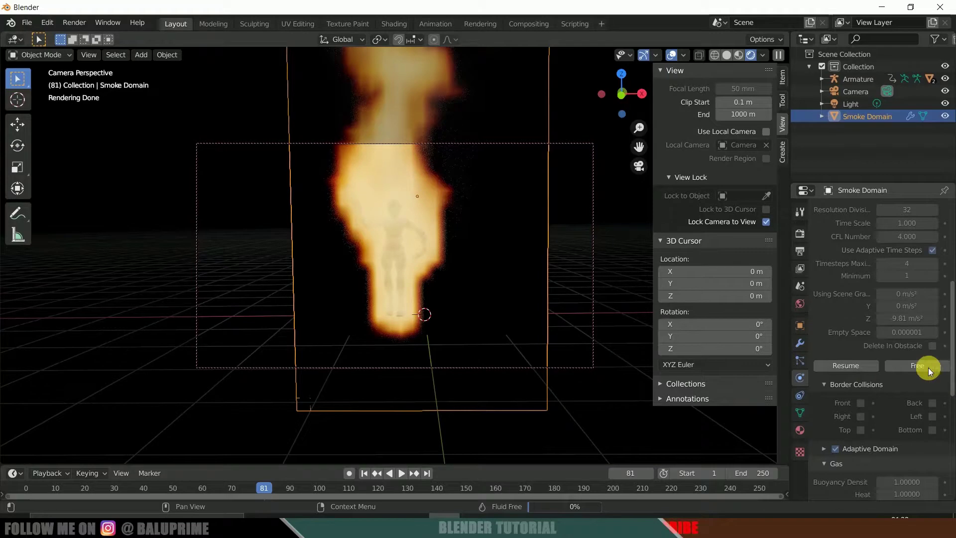
# Step: Set the Smoke Domain's Resolution Divisions to 600 and bake the fluid data
pyautogui.scroll(5, 857, 371)
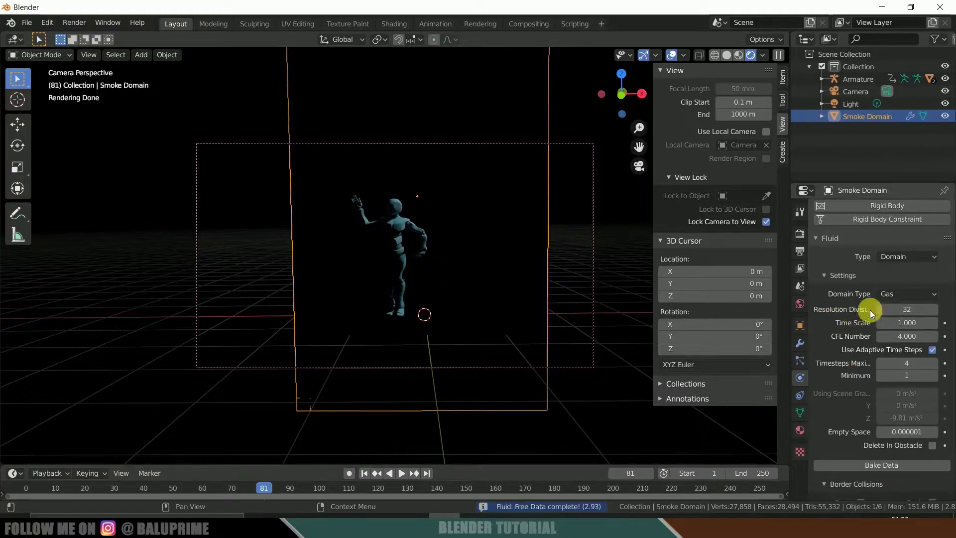
pyautogui.click(906, 311)
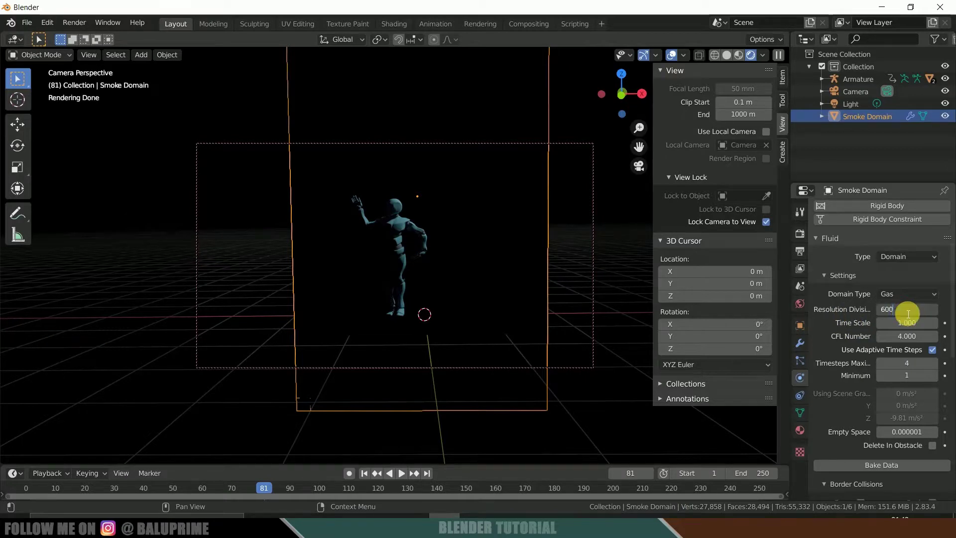
pyautogui.write('600')
pyautogui.press('Return')
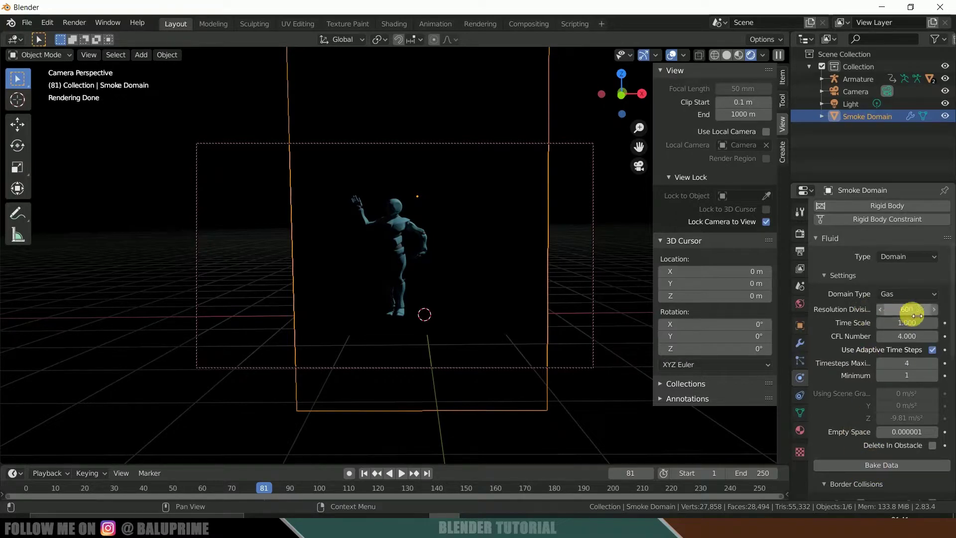
pyautogui.click(882, 467)
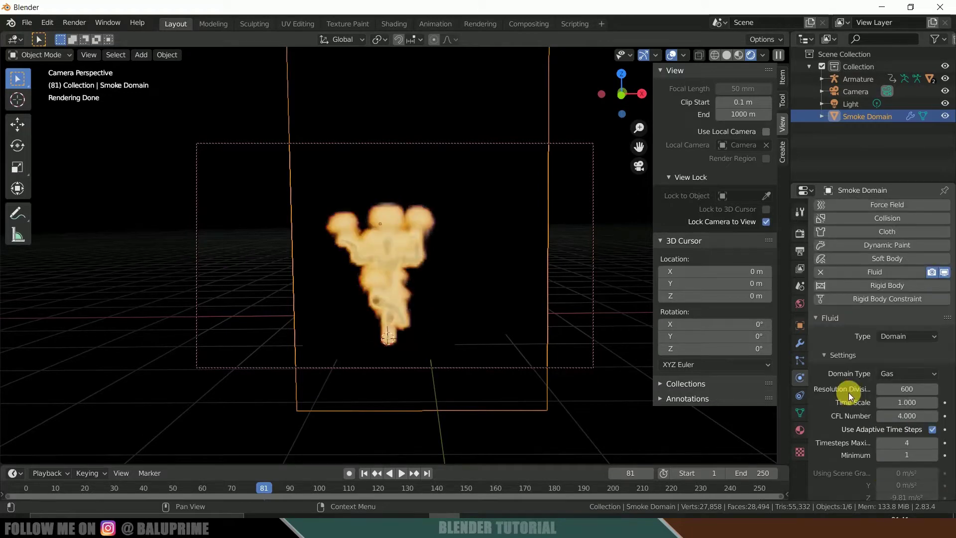
# Step: Set the output frame rate to 30 fps
pyautogui.click(801, 249)
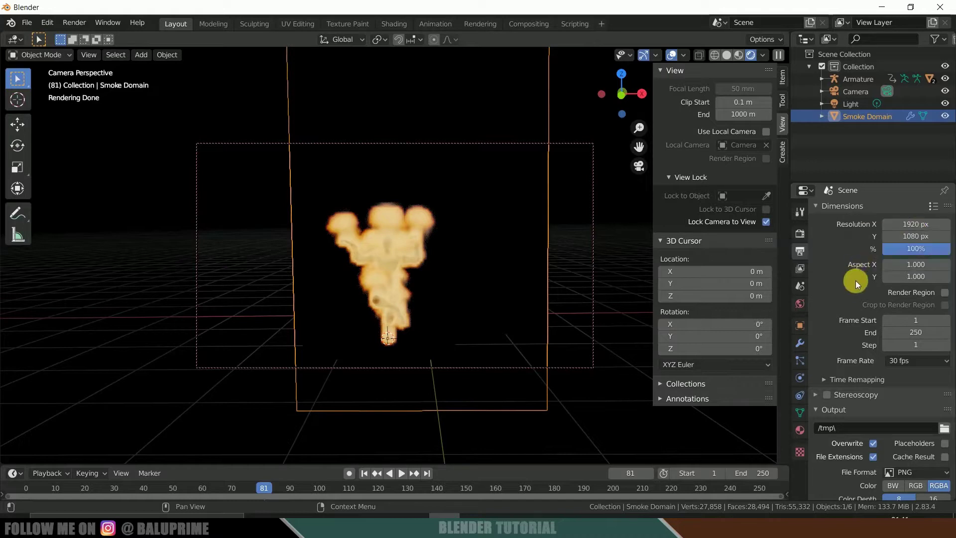
pyautogui.scroll(-1, 855, 281)
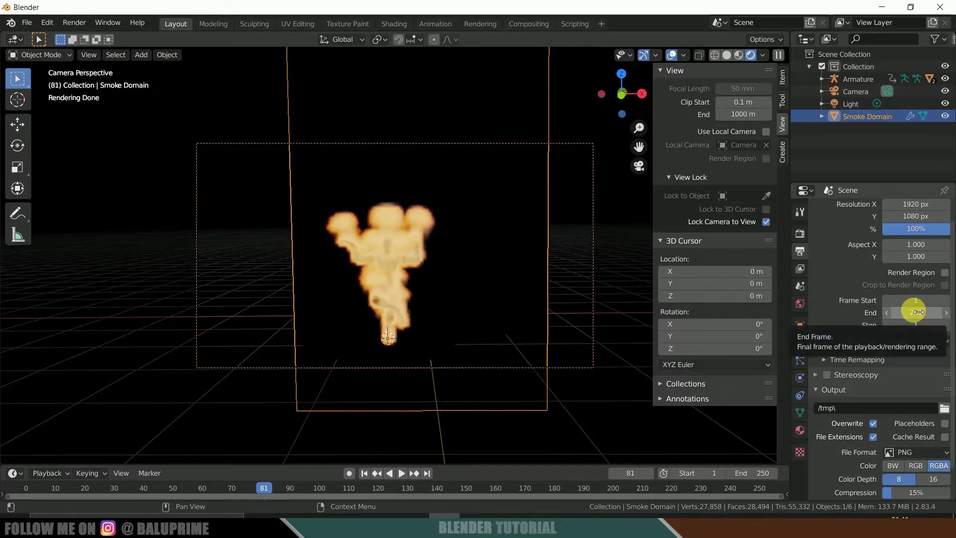
pyautogui.click(928, 342)
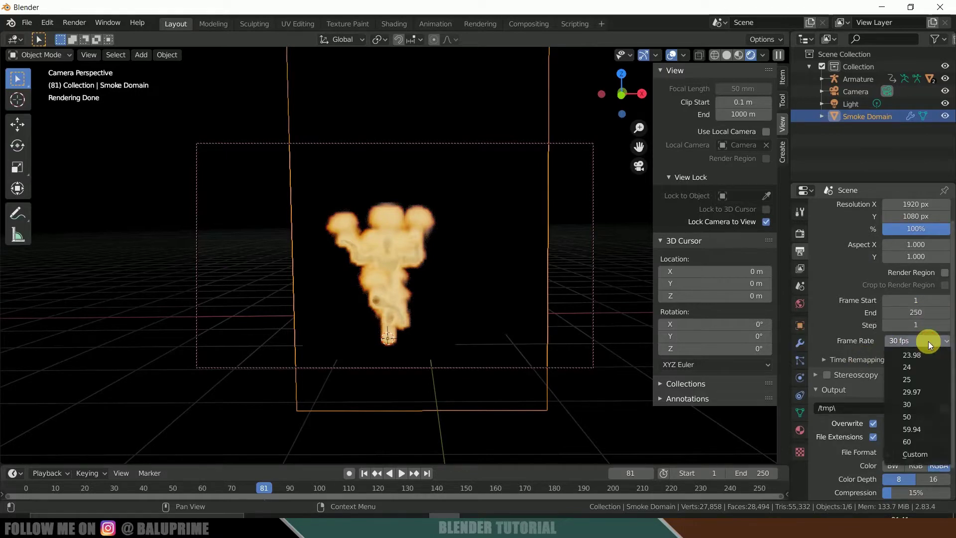
pyautogui.click(919, 403)
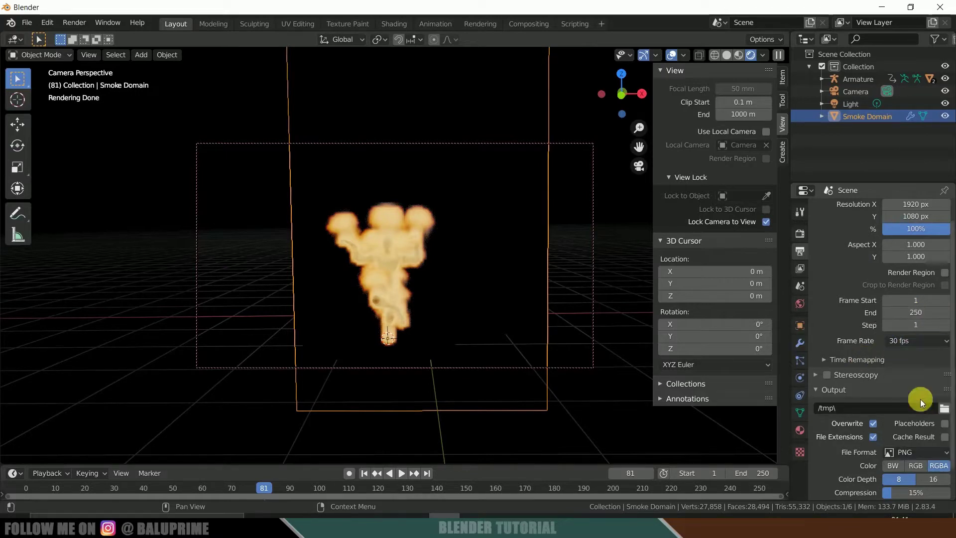
# Step: Turn off Overwrite for the render output and choose PNG as the file format
pyautogui.scroll(-1, 809, 320)
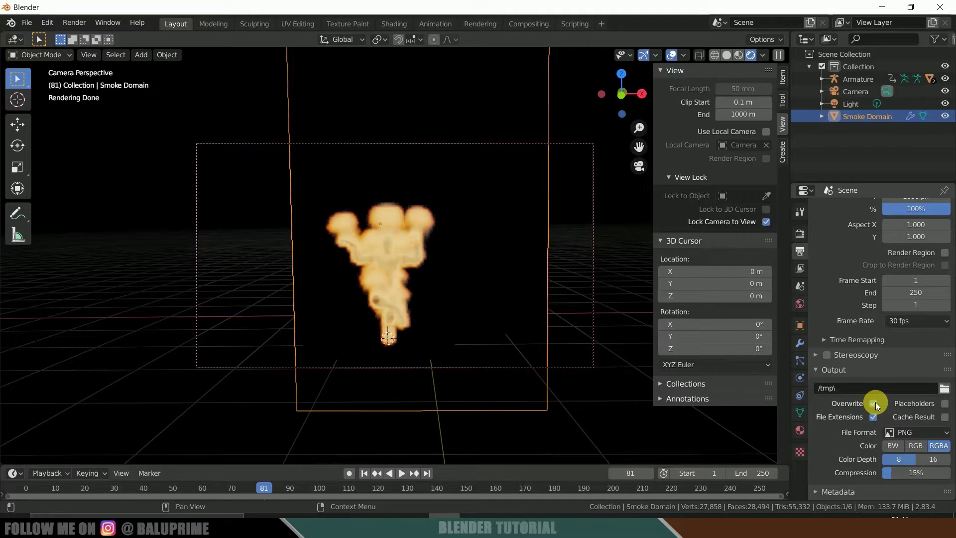
pyautogui.click(873, 403)
pyautogui.click(903, 434)
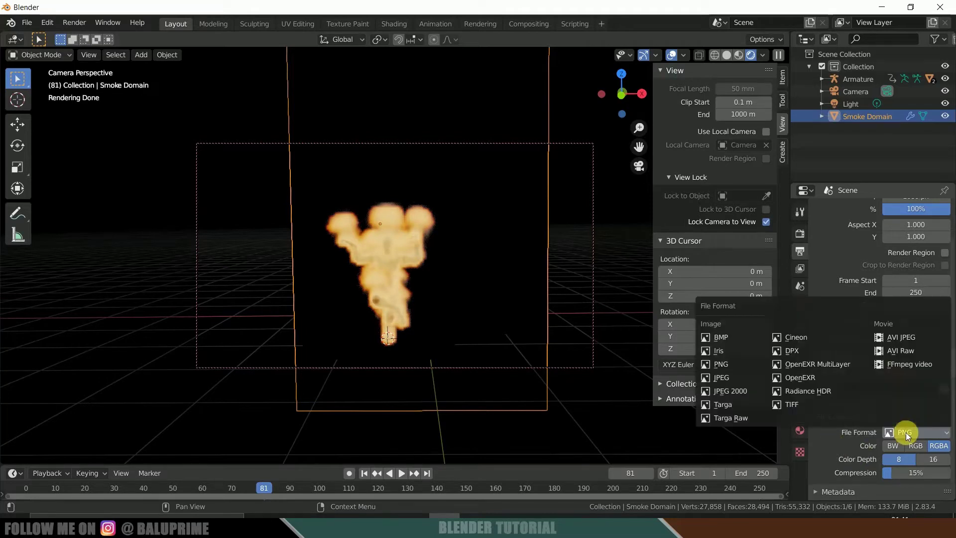
pyautogui.click(730, 360)
pyautogui.scroll(-1, 835, 459)
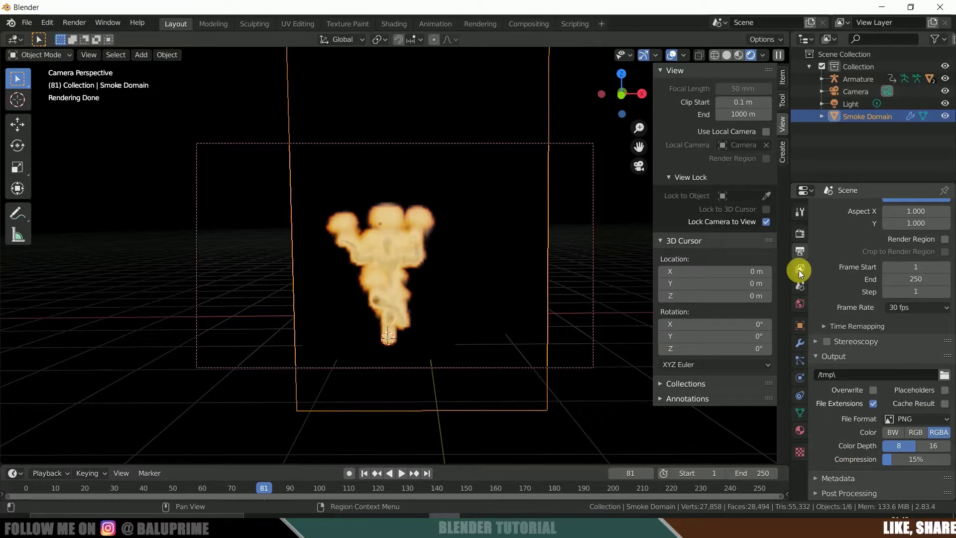
# Step: Enable Denoising for the view layer
pyautogui.click(798, 270)
pyautogui.scroll(-8, 826, 333)
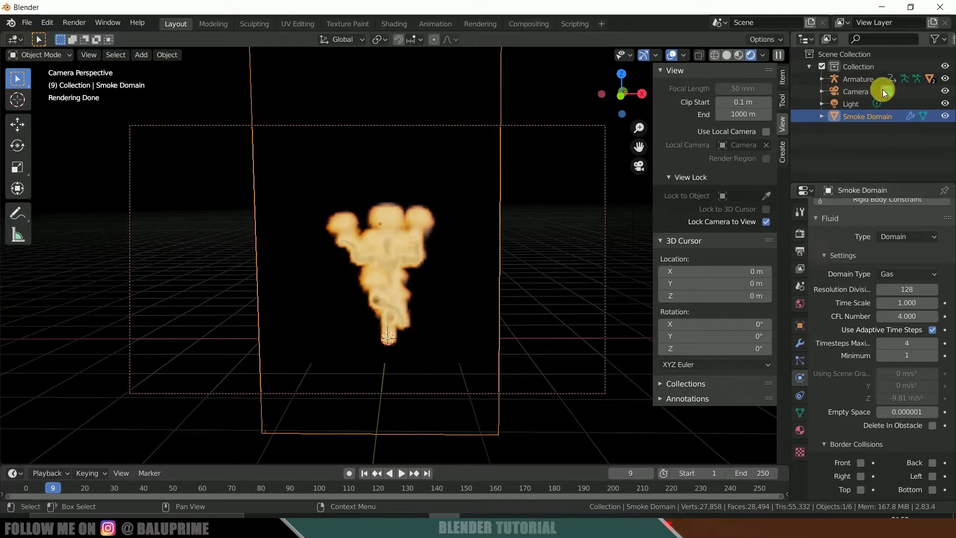
# Step: Select the Armature and show the Disable in Viewports and Disable in Renders toggles in the Outliner
pyautogui.click(860, 81)
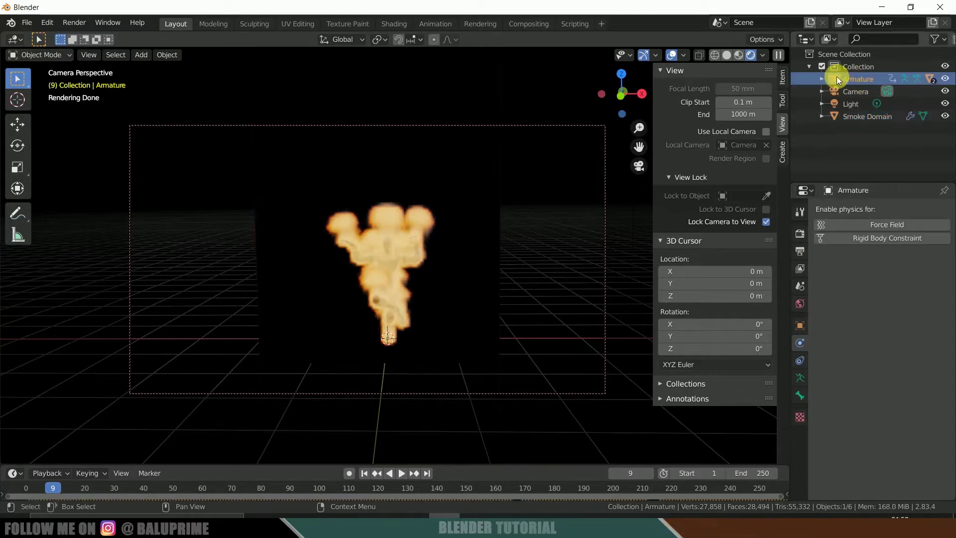
pyautogui.click(943, 39)
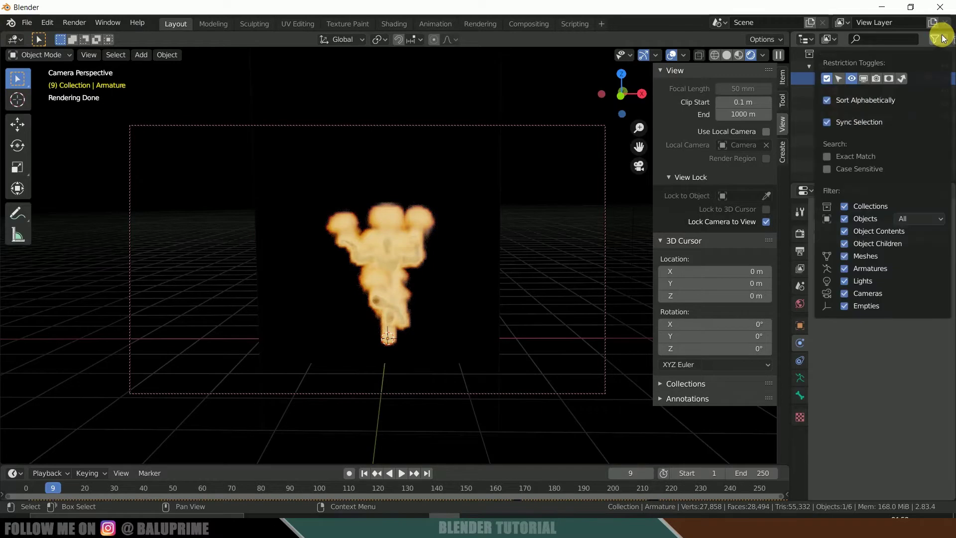
pyautogui.click(865, 82)
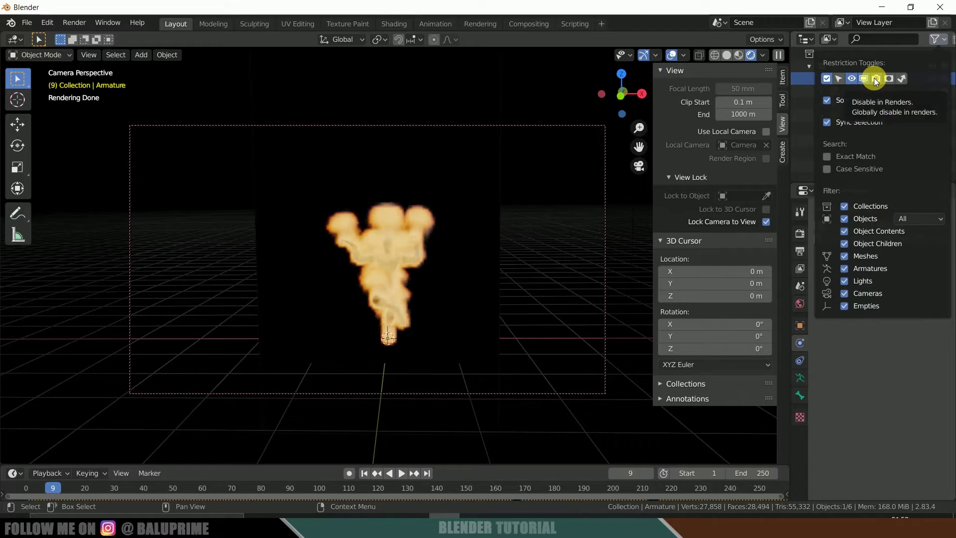
pyautogui.click(874, 78)
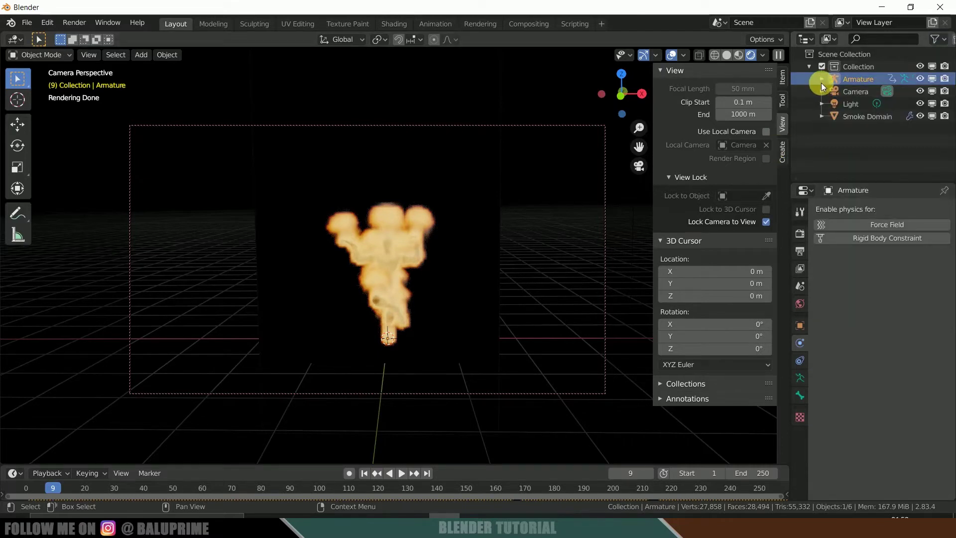
# Step: Expand the Armature and disable the Armature, Alpha_Joints and Alpha_Surface in renders
pyautogui.click(821, 79)
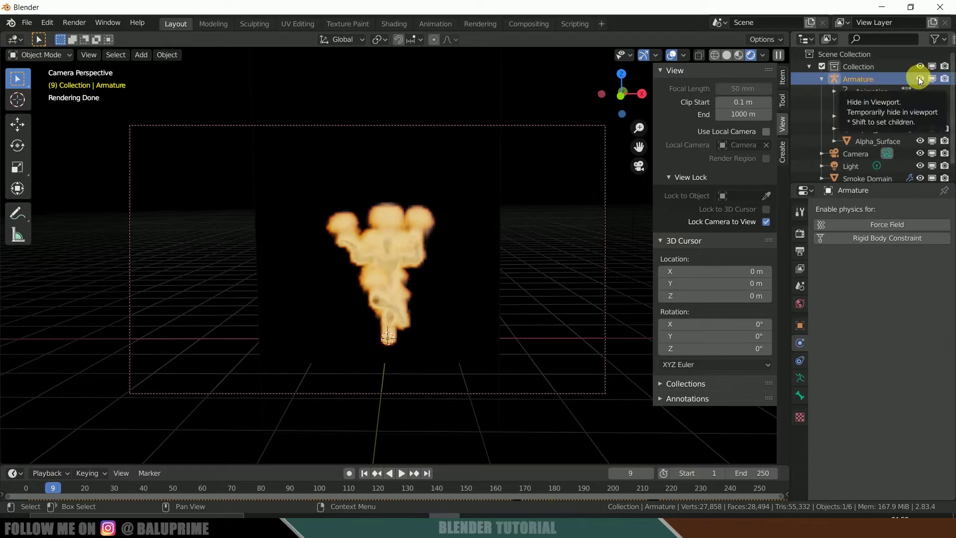
pyautogui.click(944, 81)
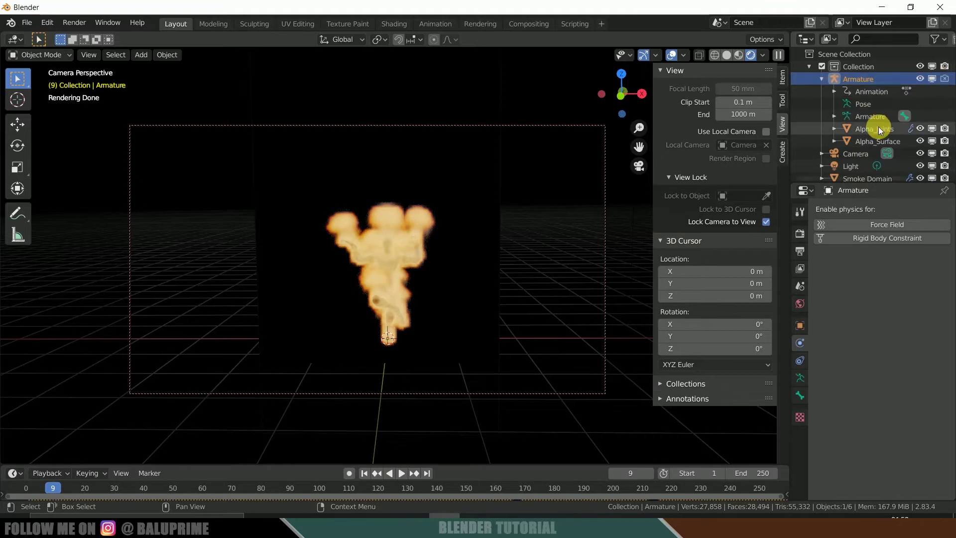
pyautogui.click(878, 129)
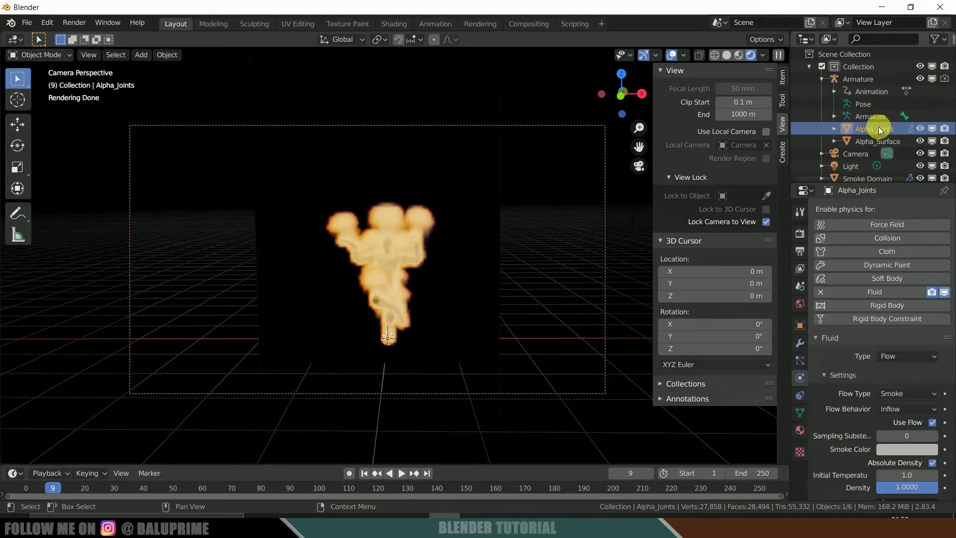
pyautogui.click(944, 129)
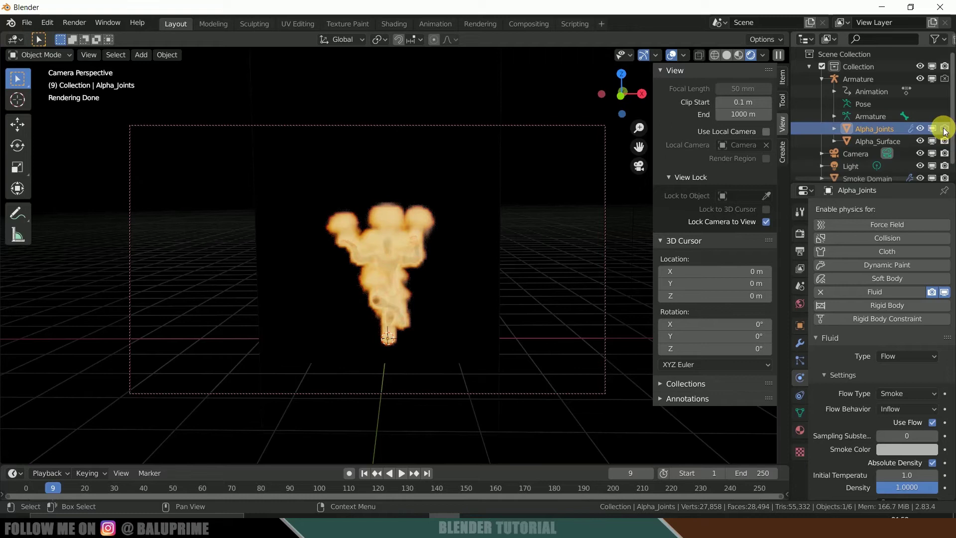
pyautogui.click(870, 143)
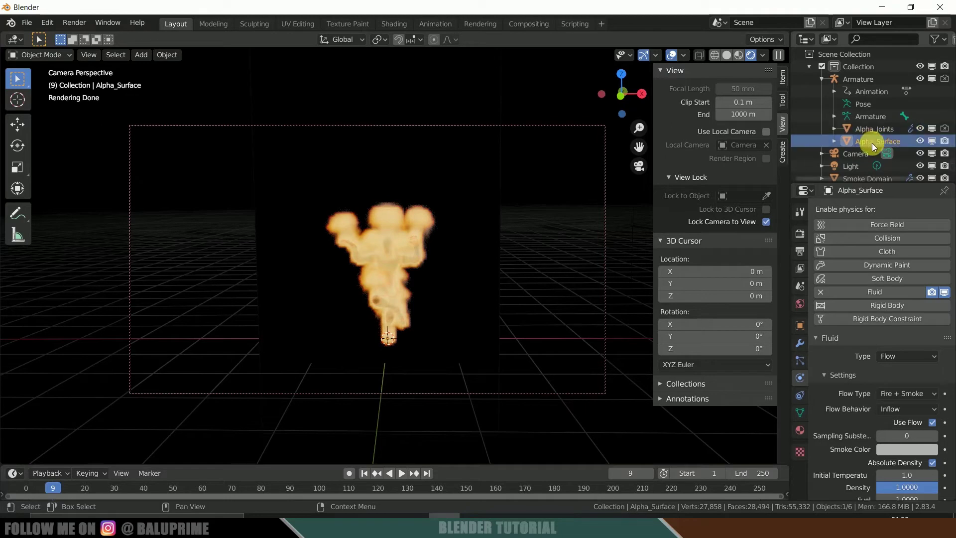
pyautogui.click(945, 143)
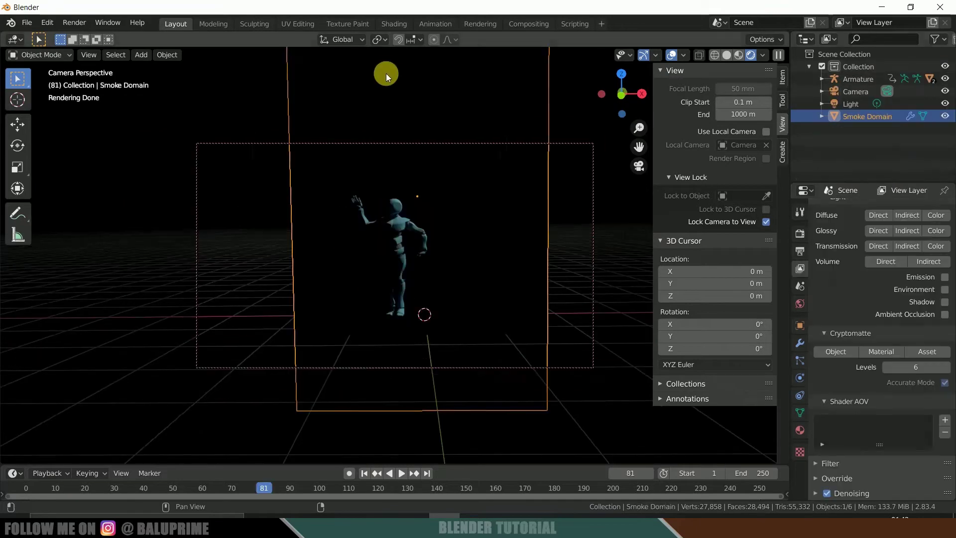
# Step: Render the full animation
pyautogui.click(78, 22)
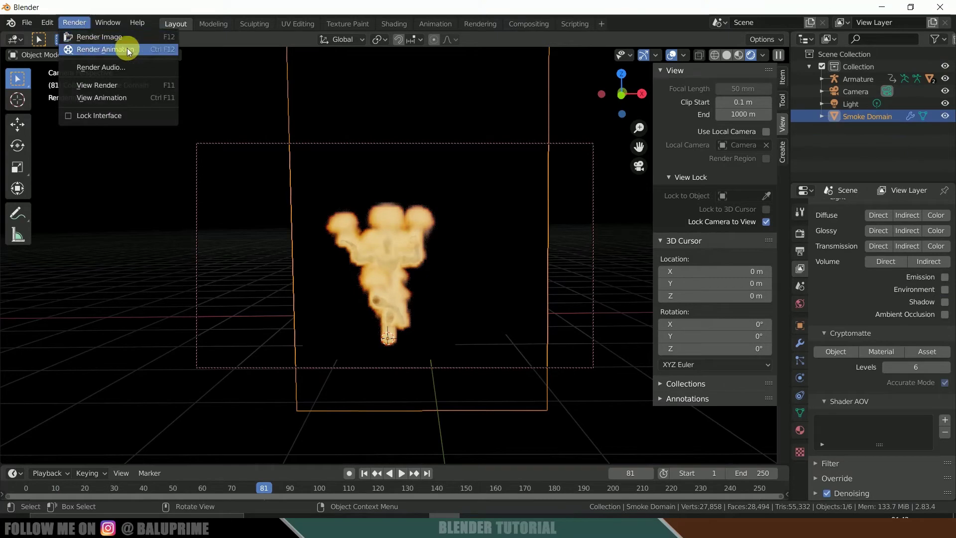
pyautogui.click(94, 47)
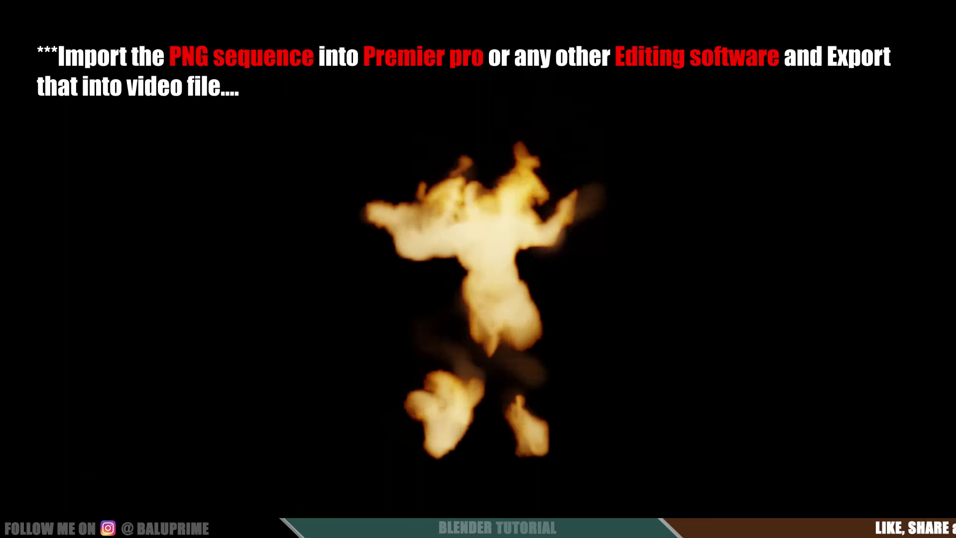